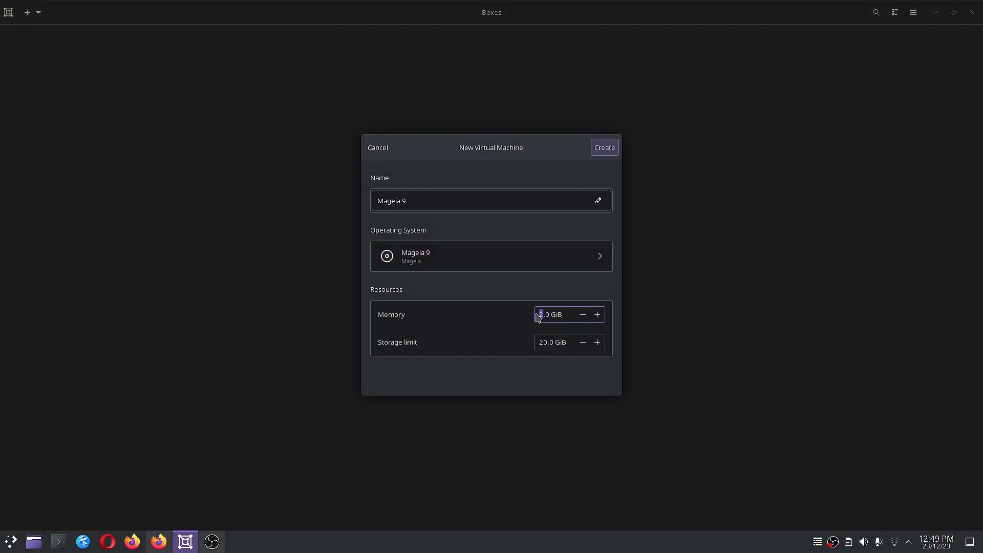
# Keep memory at 4.0 GiB, set the storage limit to 35 GiB, and create the Mageia 9 machine
pyautogui.click(546, 342)
pyautogui.moveTo(546, 342); pyautogui.dragTo(537, 342)
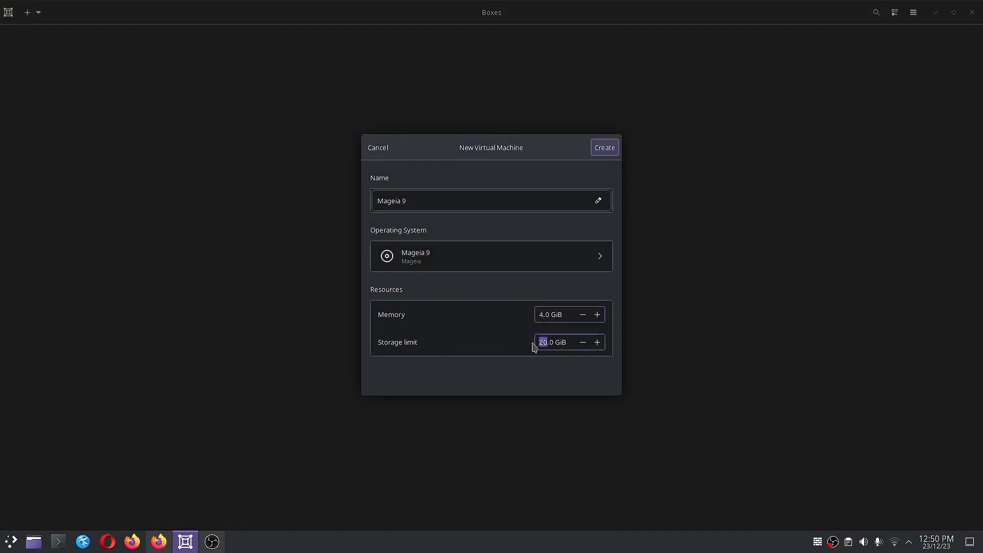
pyautogui.write('35')
pyautogui.click(604, 149)
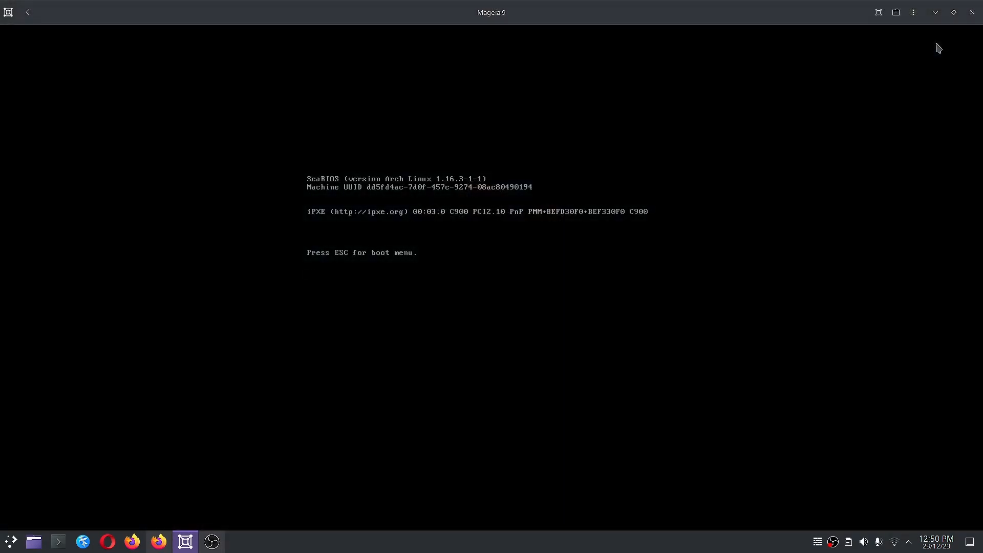
# Run the Mageia 9 VM fullscreen and boot the Install Mageia entry from the GRUB menu
pyautogui.click(878, 12)
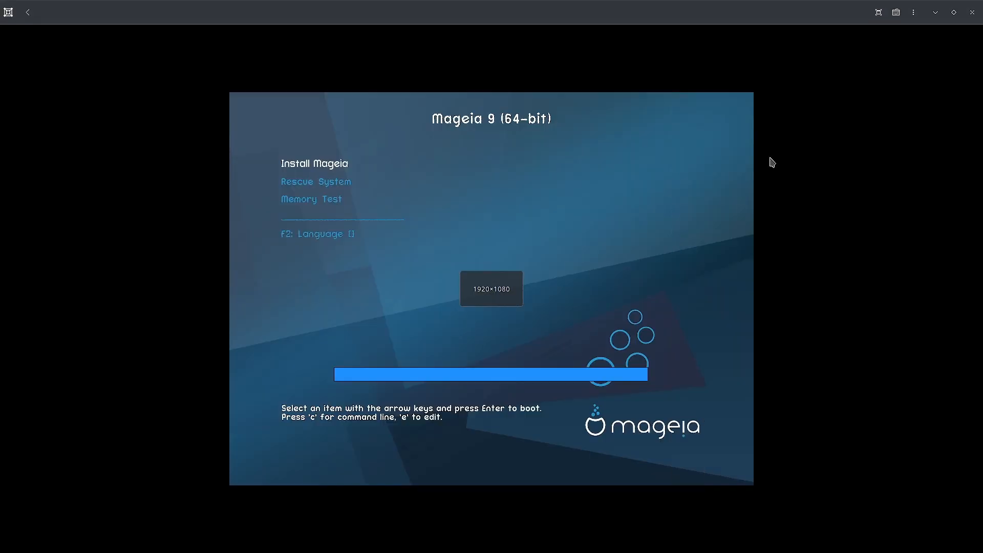
pyautogui.press('Down')
pyautogui.press('Down')
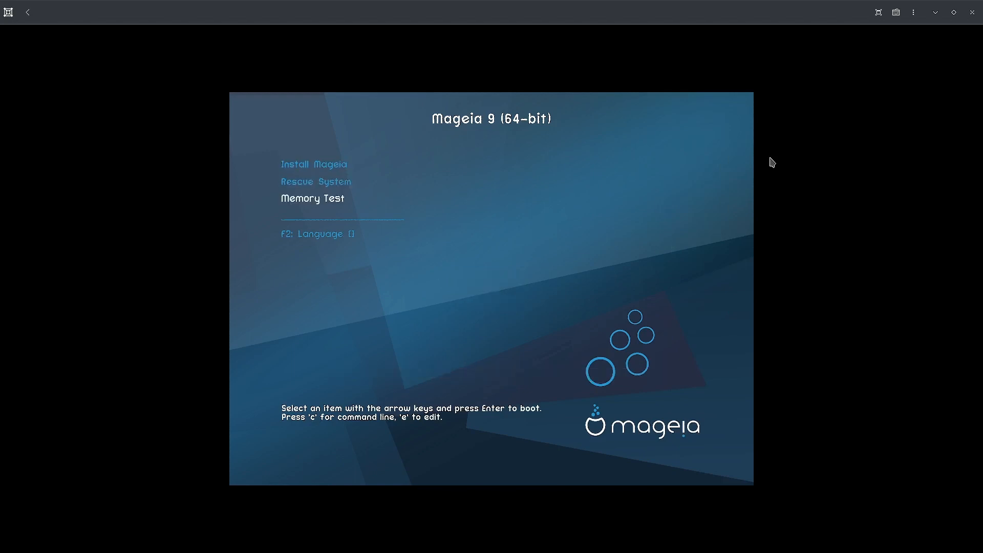
pyautogui.press('Up')
pyautogui.press('Up')
pyautogui.press('Down')
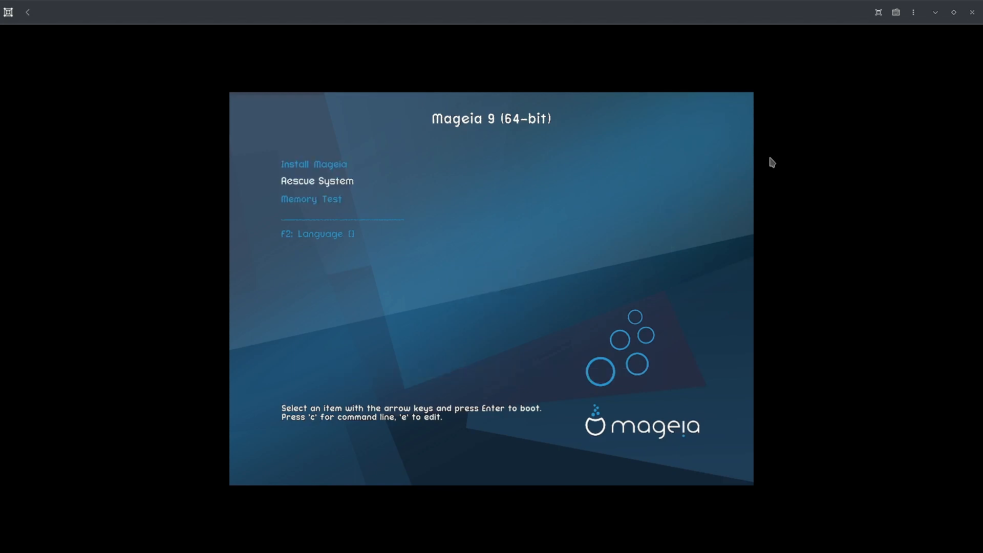
pyautogui.press('Down')
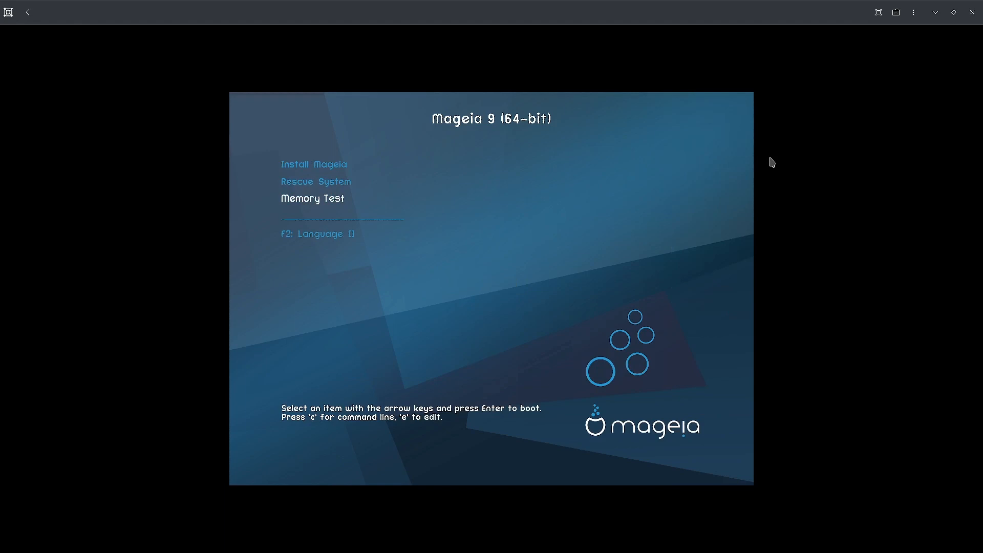
pyautogui.press('Up')
pyautogui.press('Up')
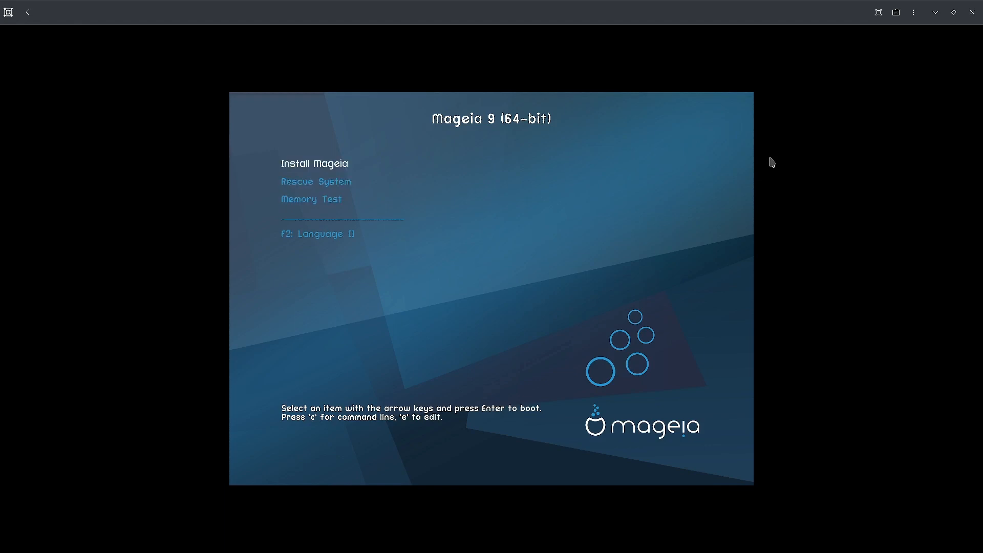
pyautogui.press('Return')
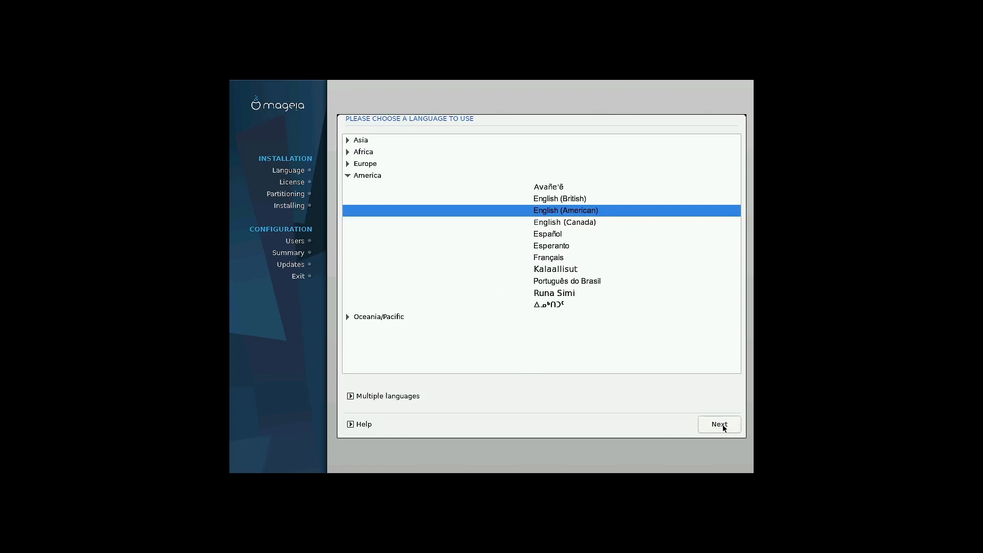
# Browse the Asia language group, then continue with English (American) to the license page
pyautogui.click(348, 141)
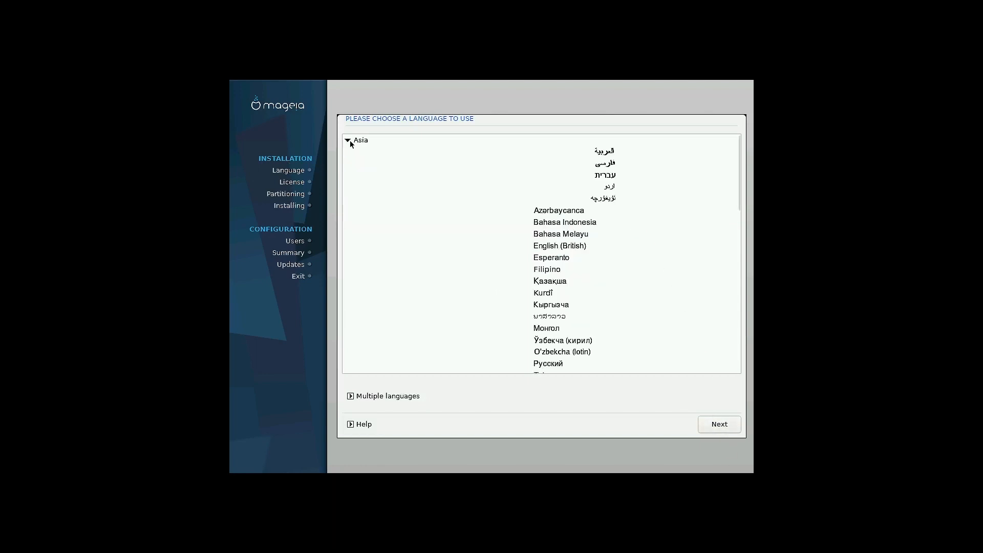
pyautogui.scroll(-12, 576, 263)
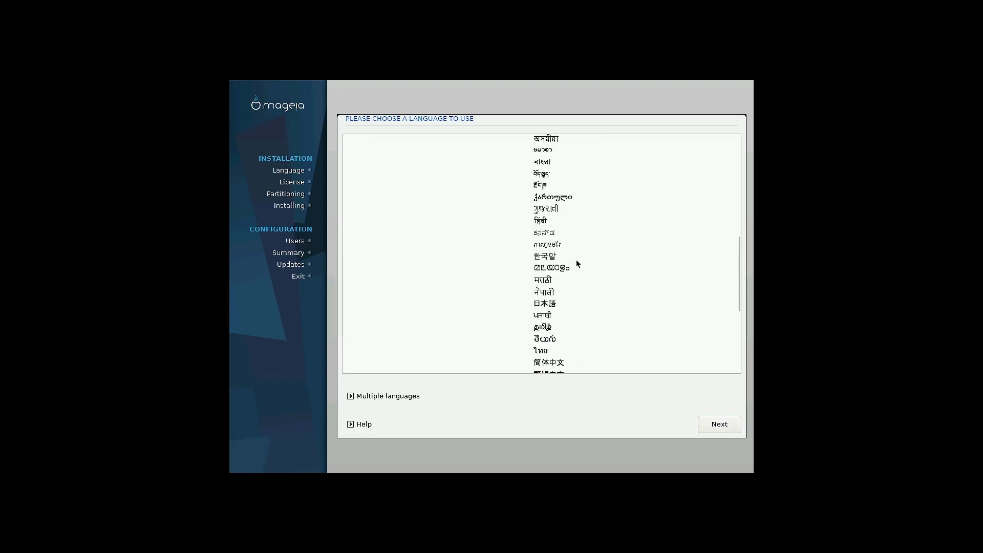
pyautogui.scroll(12, 577, 264)
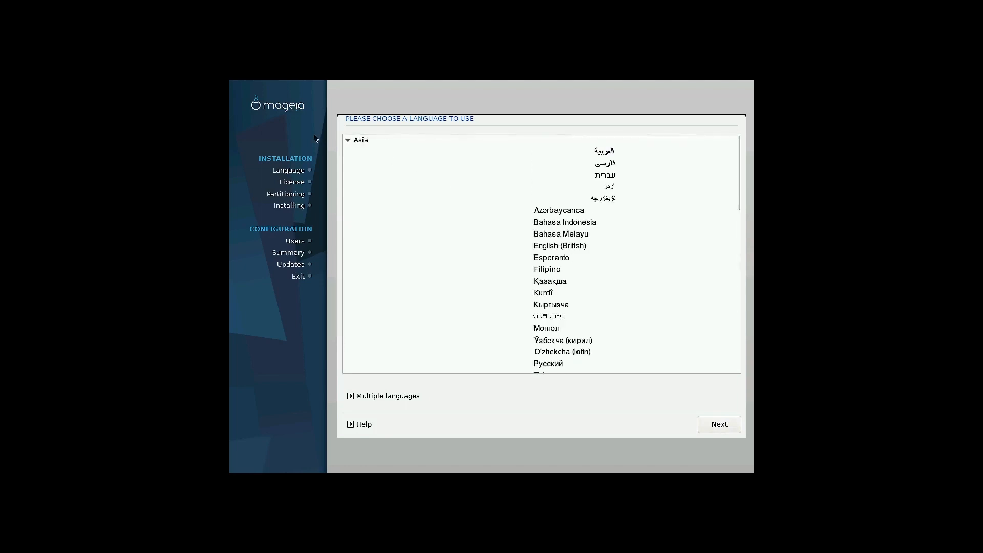
pyautogui.click(348, 140)
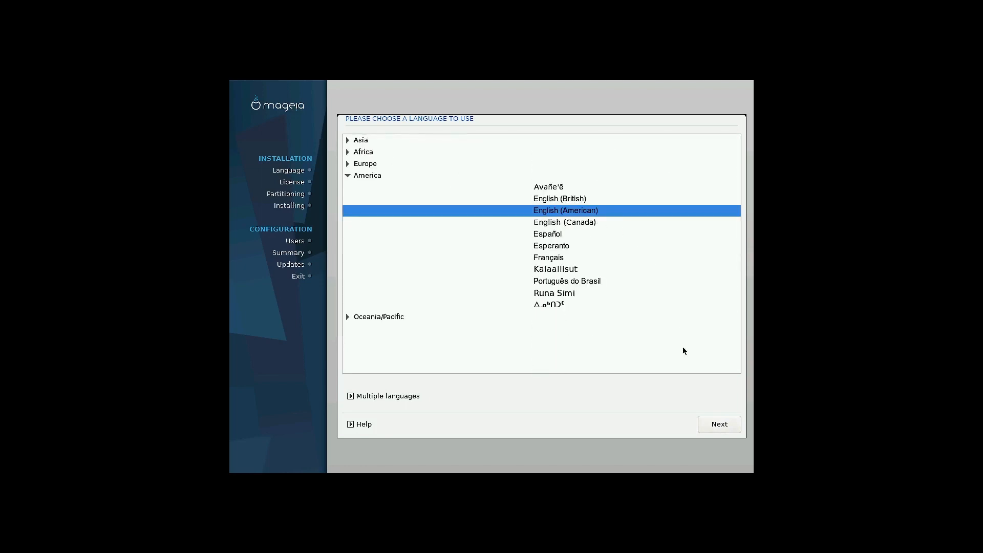
pyautogui.click(713, 425)
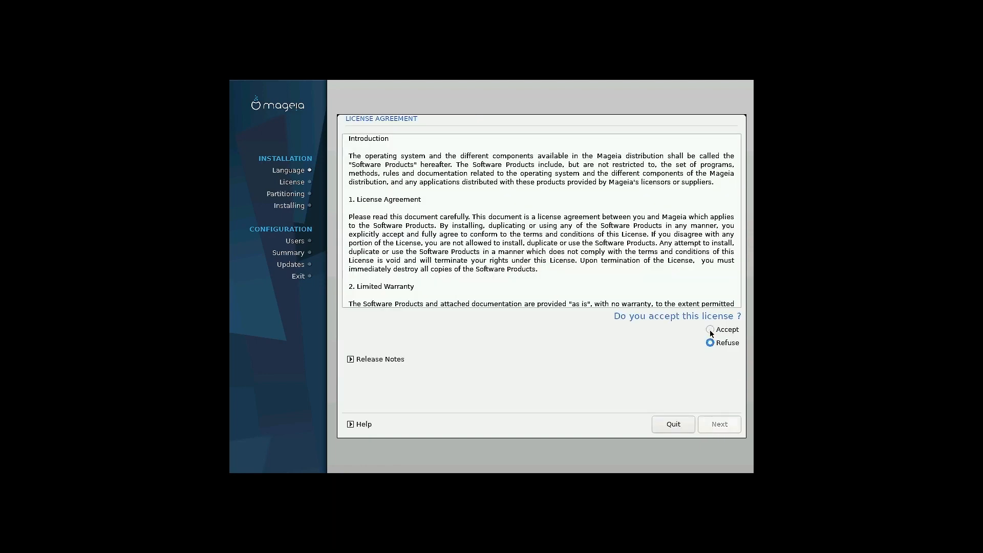
# Accept the license, keep the US keyboard layout, and choose Custom disk partitioning
pyautogui.click(710, 329)
pyautogui.click(719, 424)
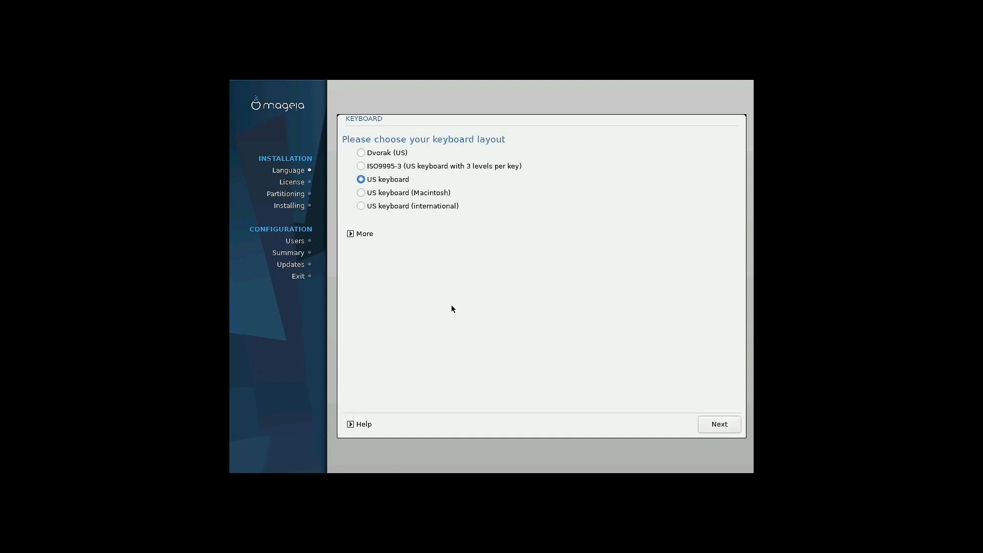
pyautogui.click(727, 426)
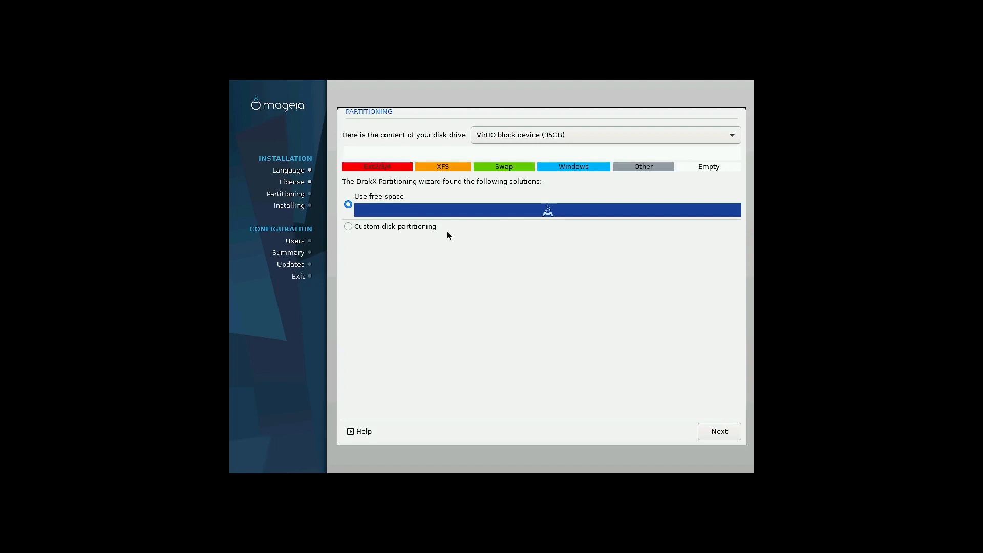
pyautogui.click(348, 228)
pyautogui.click(732, 432)
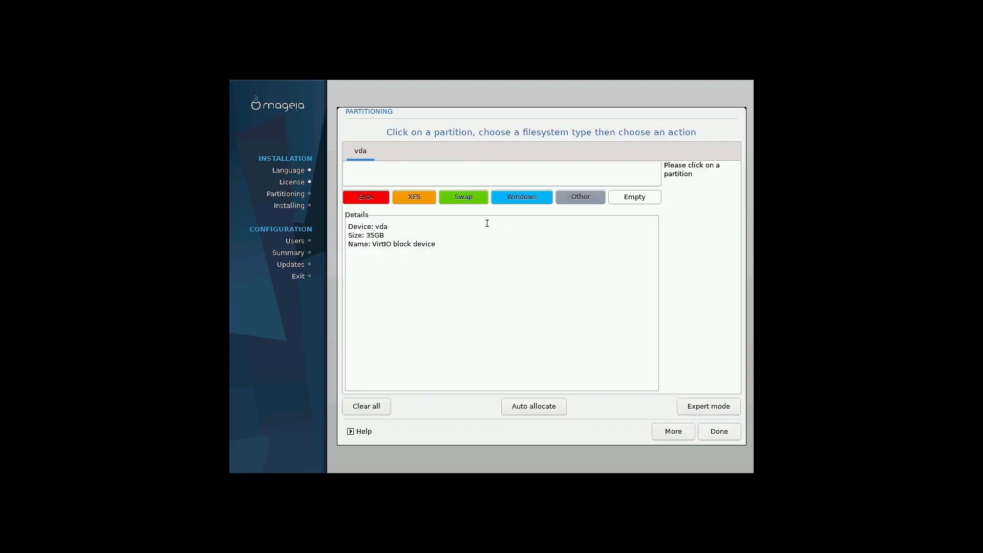
# In expert mode, start a new partition in the empty vda space sized 1000 MB
pyautogui.click(710, 406)
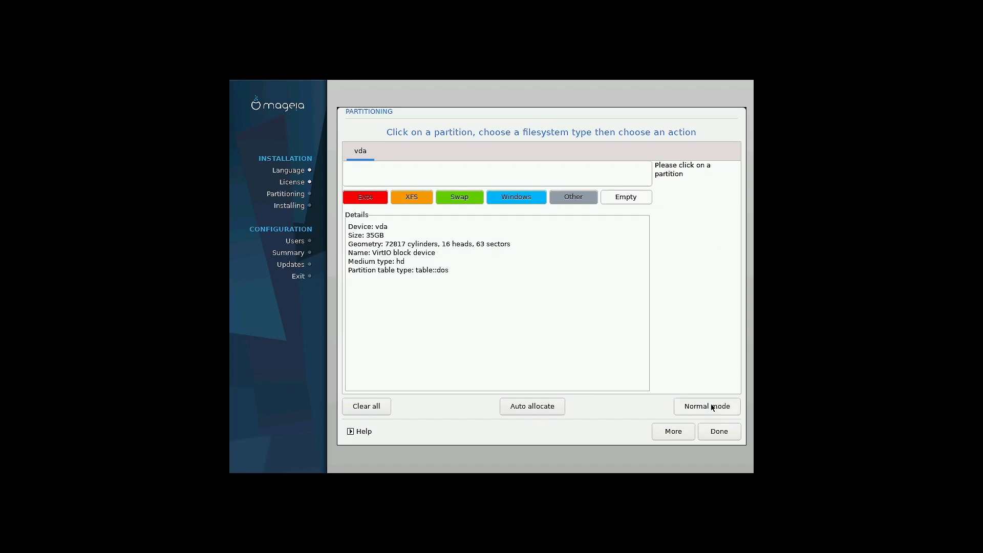
pyautogui.click(418, 170)
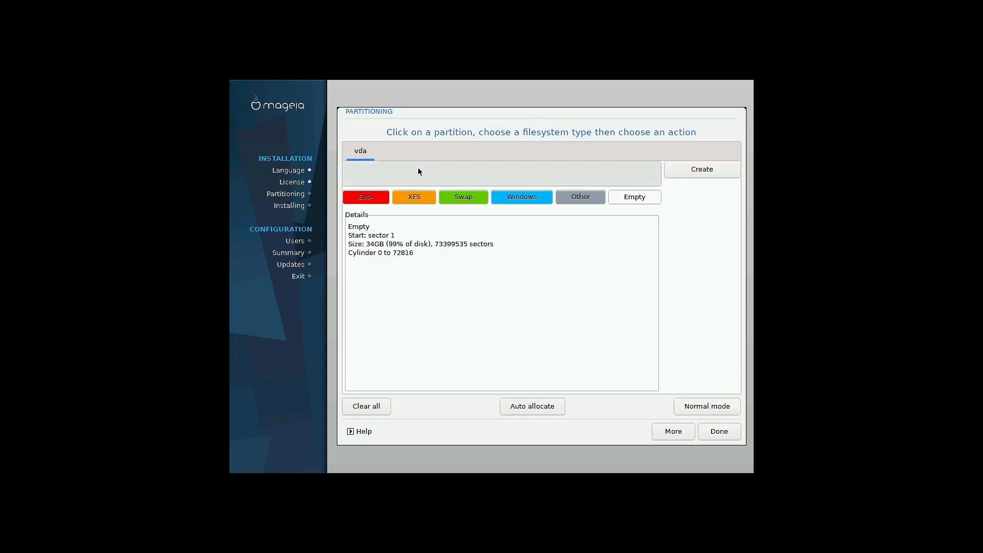
pyautogui.click(694, 169)
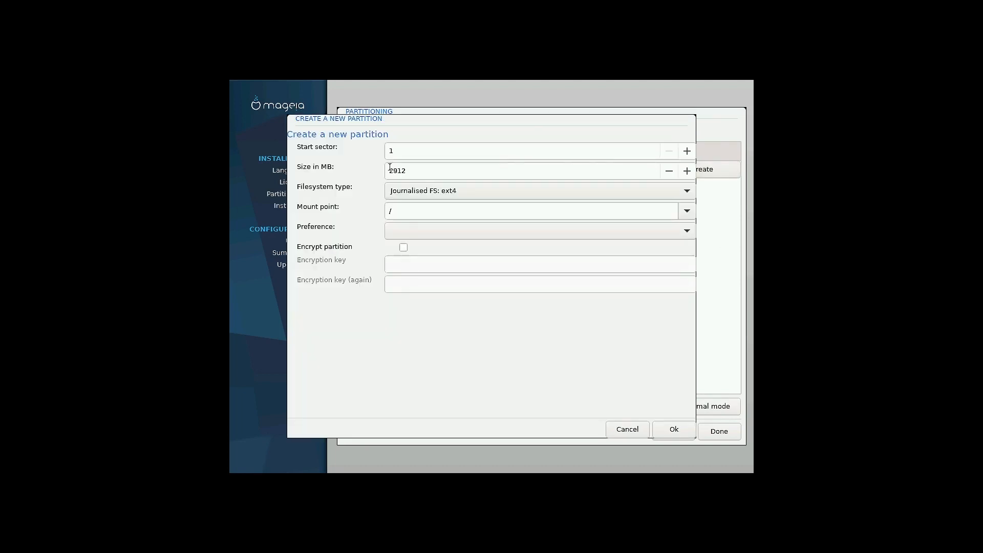
pyautogui.moveTo(406, 171); pyautogui.dragTo(374, 171)
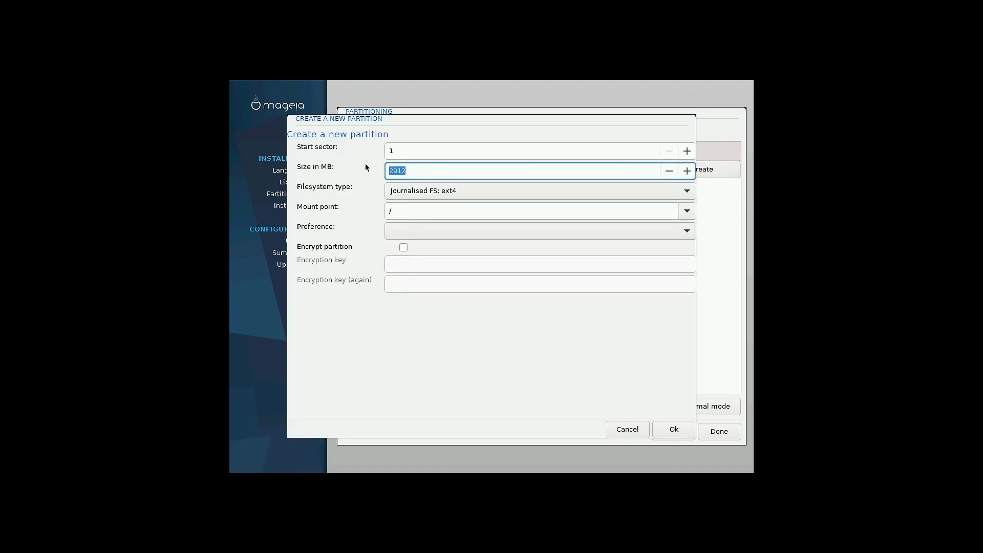
pyautogui.write('1000')
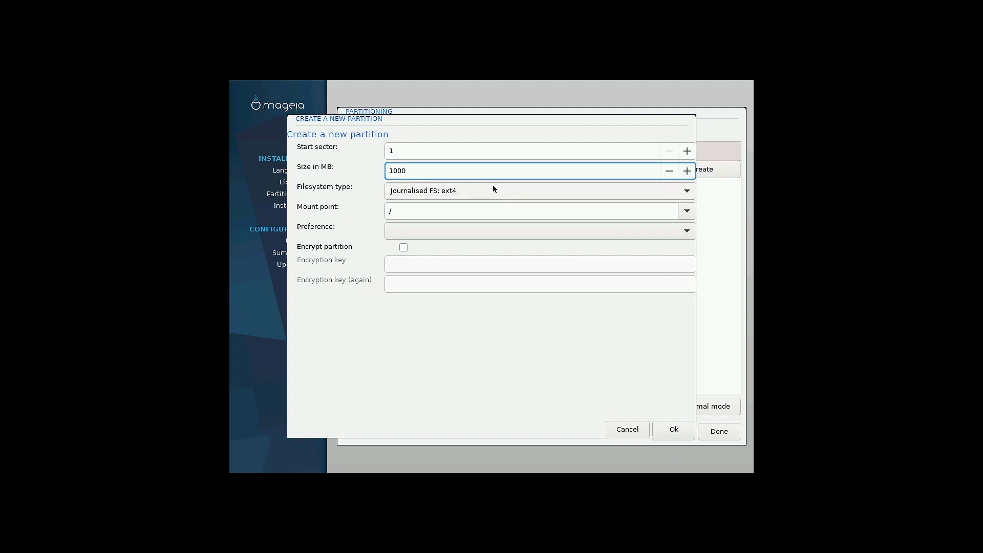
pyautogui.click(493, 189)
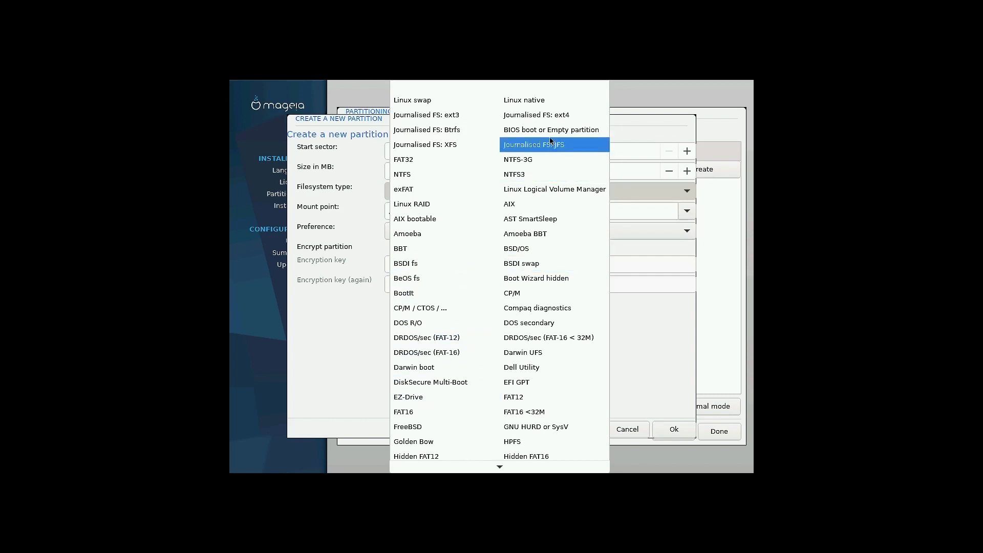
# Set the 1000 MB partition to FAT32 with mount point /boot
pyautogui.scroll(-1, 554, 321)
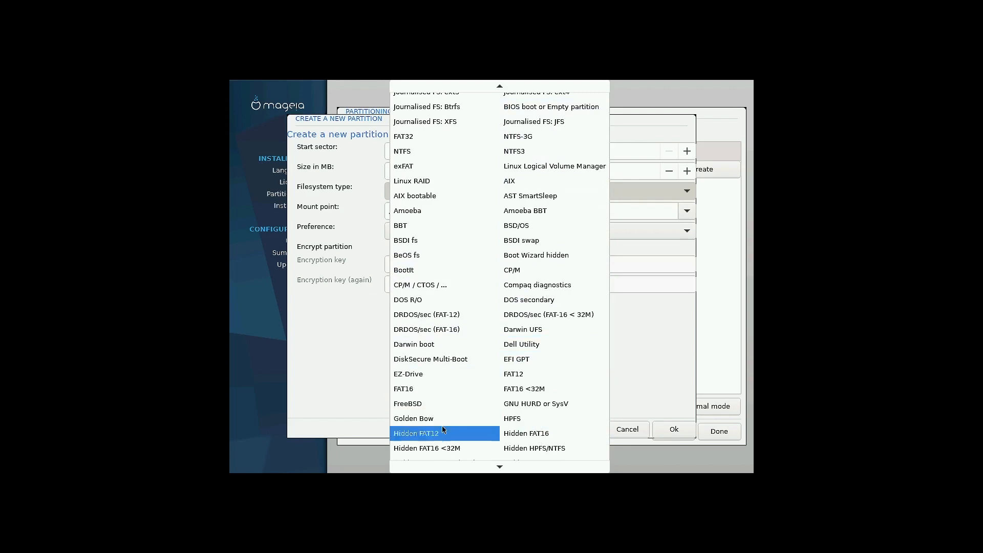
pyautogui.scroll(-1, 456, 431)
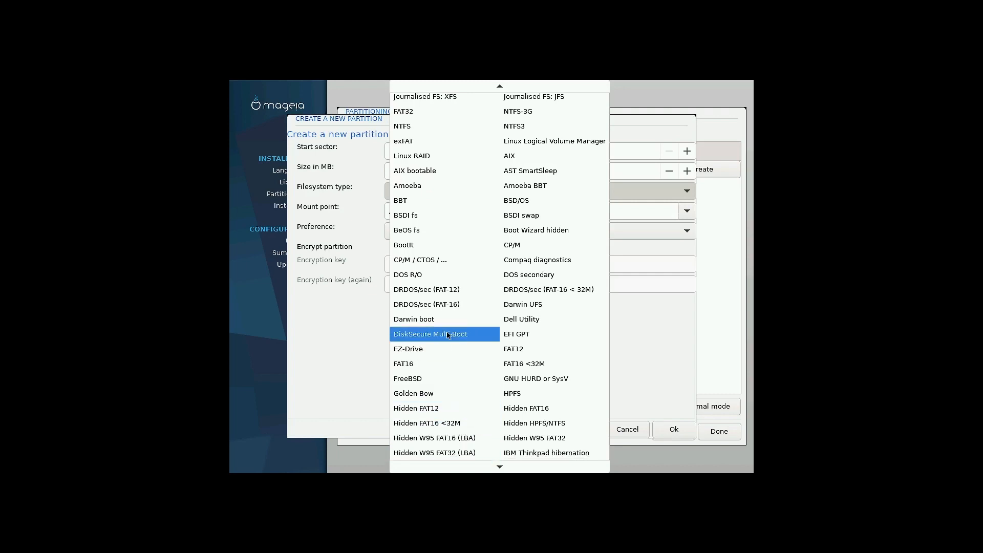
pyautogui.scroll(2, 440, 395)
pyautogui.scroll(1, 450, 225)
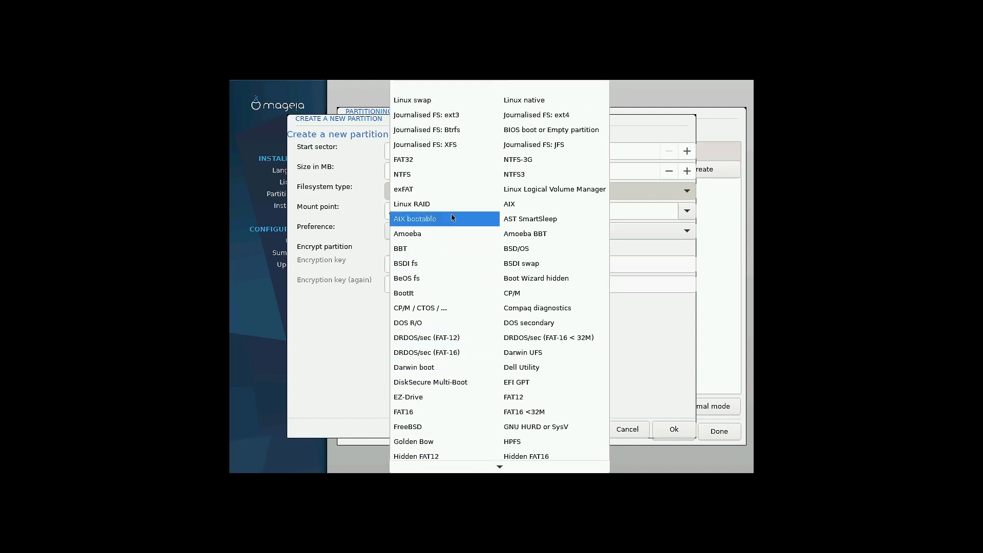
pyautogui.click(429, 159)
pyautogui.click(686, 211)
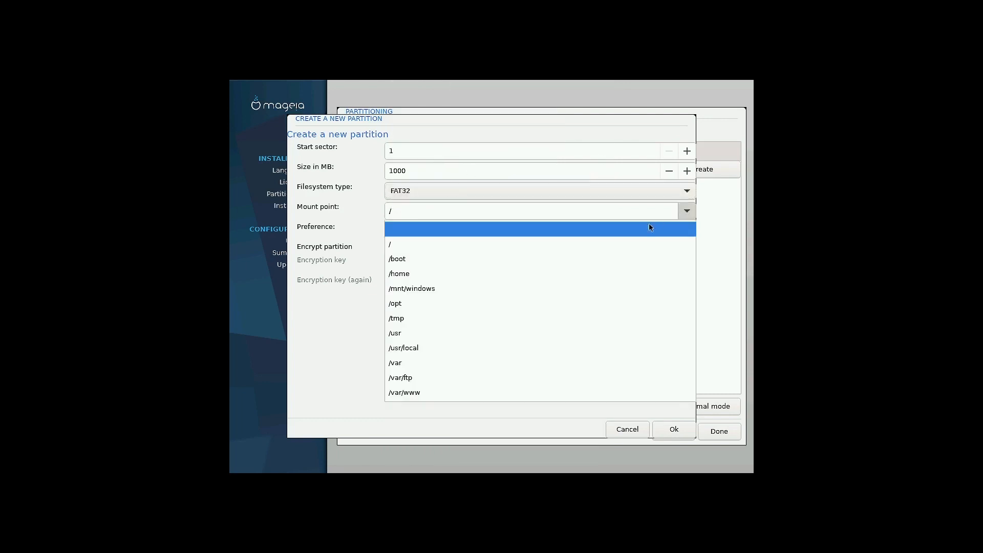
pyautogui.click(536, 260)
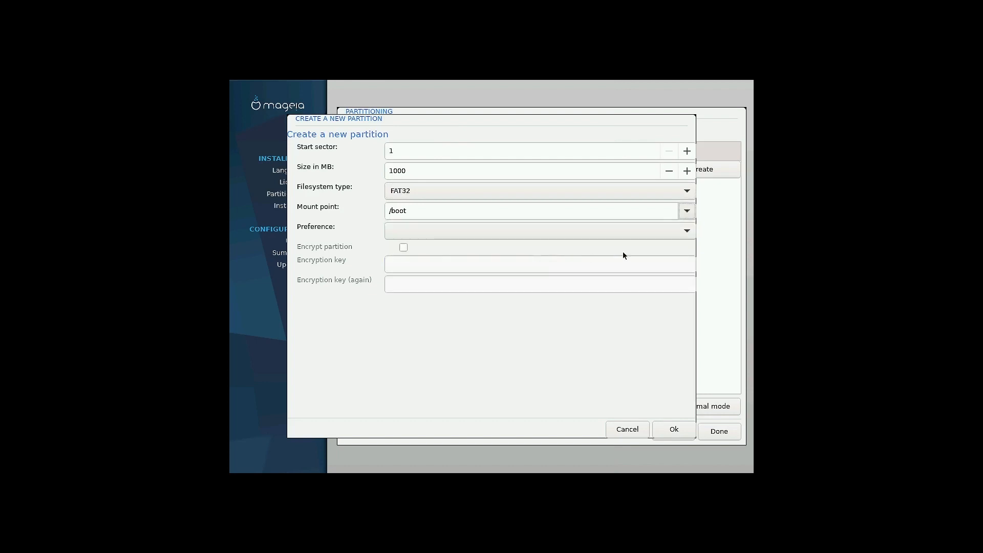
# Try creating it, then dismiss the error that /boot needs a true filesystem
pyautogui.click(665, 429)
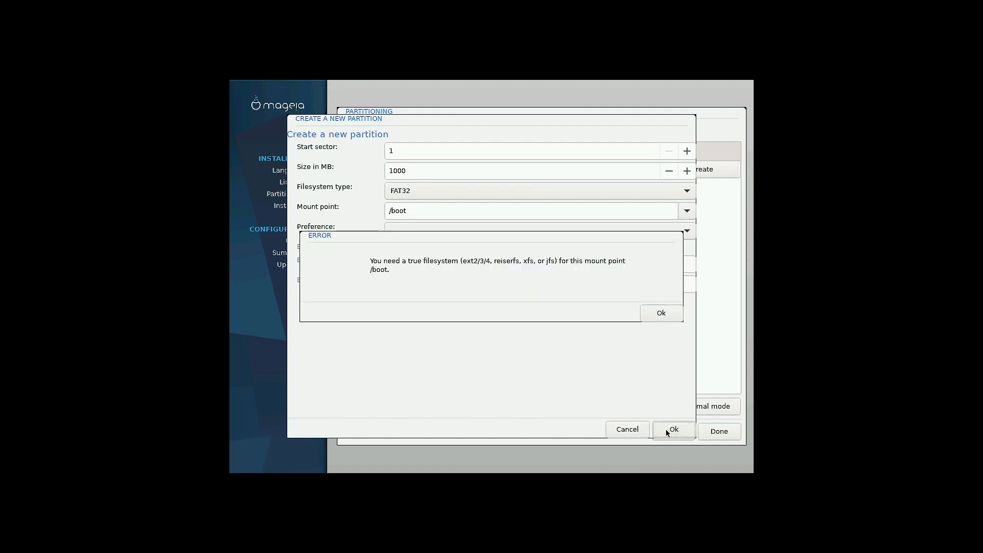
pyautogui.click(656, 317)
pyautogui.click(681, 196)
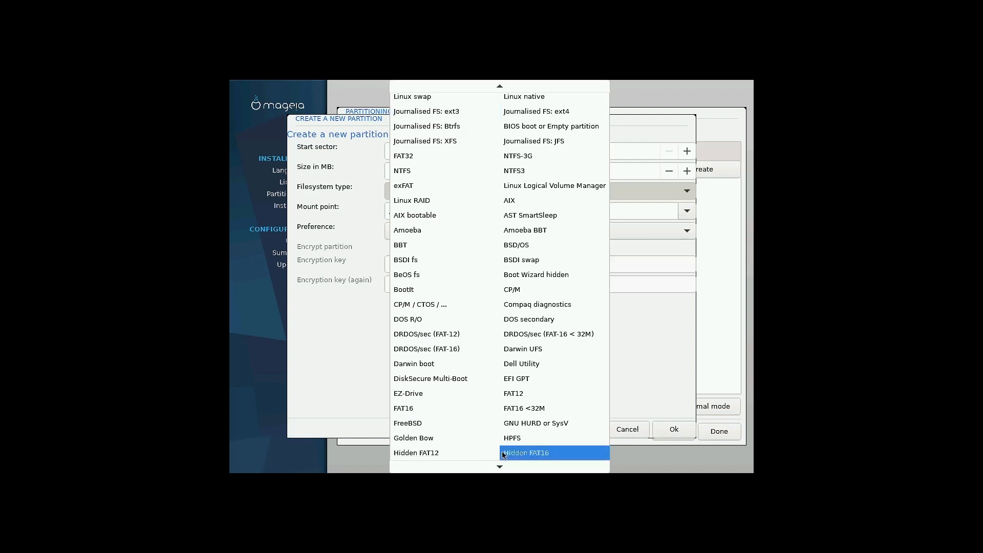
# Switch the 1000 MB /boot partition to Journalised FS: ext4 and create it
pyautogui.scroll(-3, 575, 427)
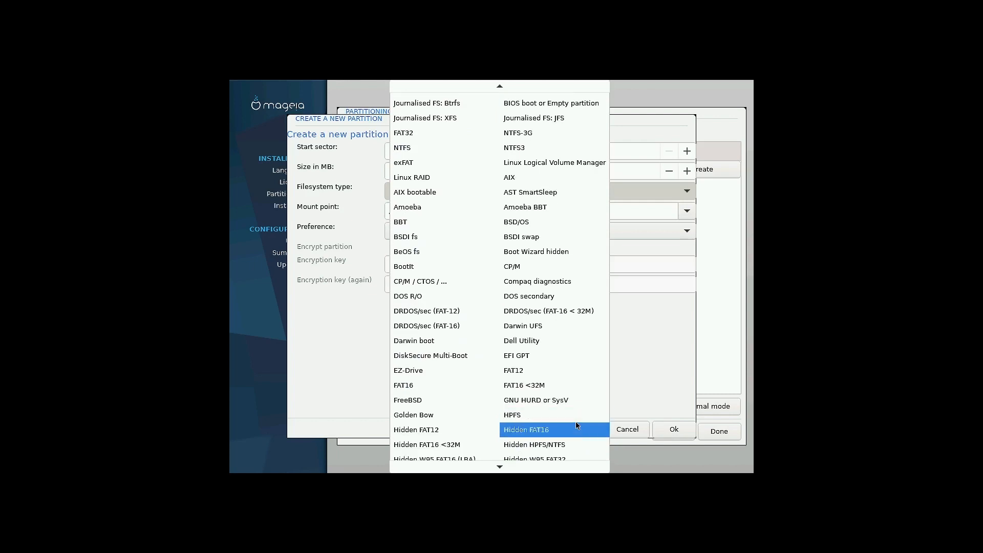
pyautogui.scroll(-4, 576, 425)
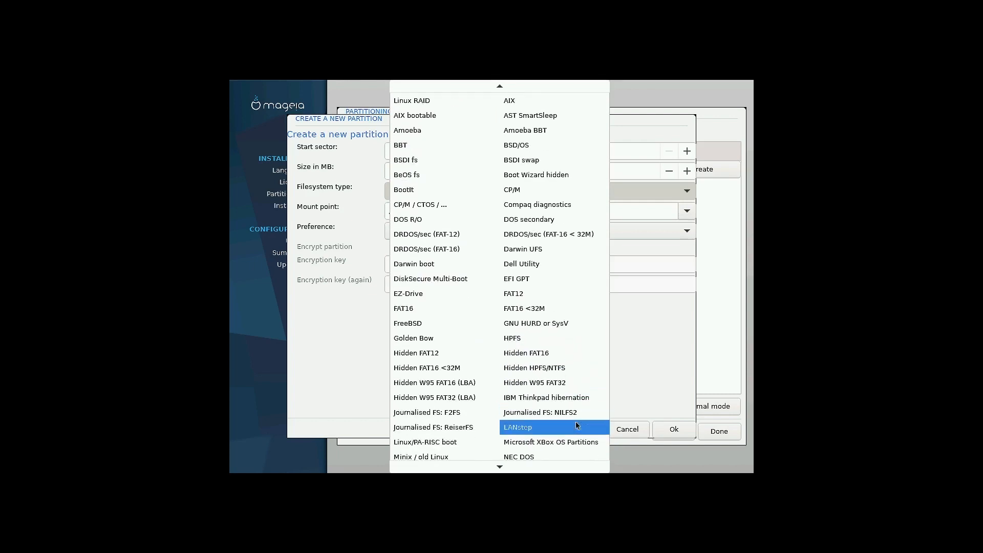
pyautogui.scroll(-6, 560, 425)
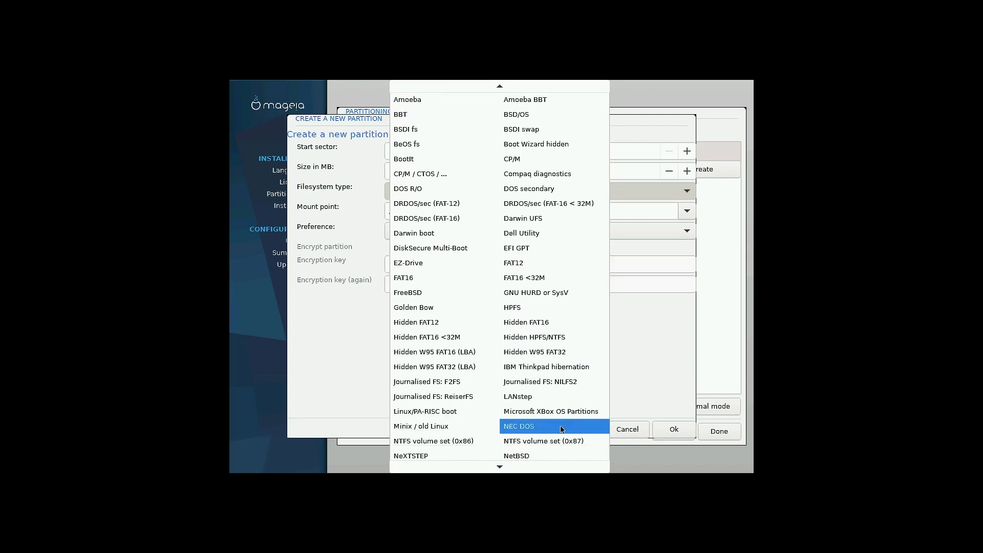
pyautogui.scroll(-7, 560, 426)
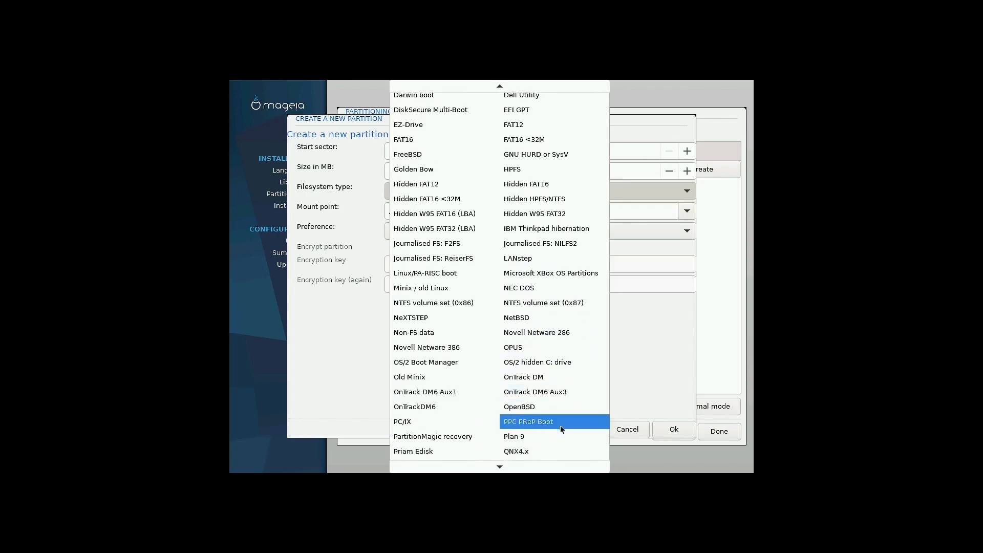
pyautogui.scroll(-4, 561, 427)
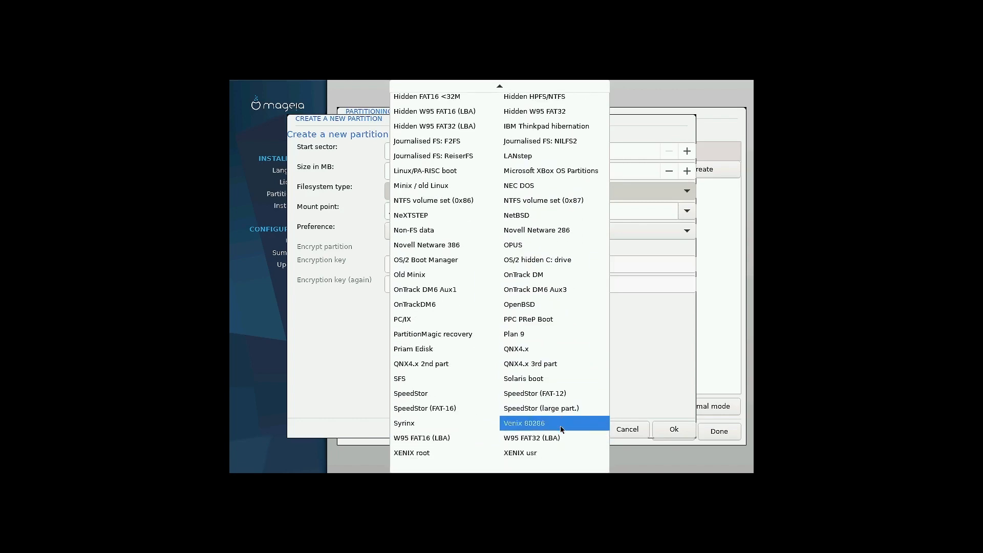
pyautogui.scroll(6, 534, 394)
pyautogui.scroll(16, 535, 395)
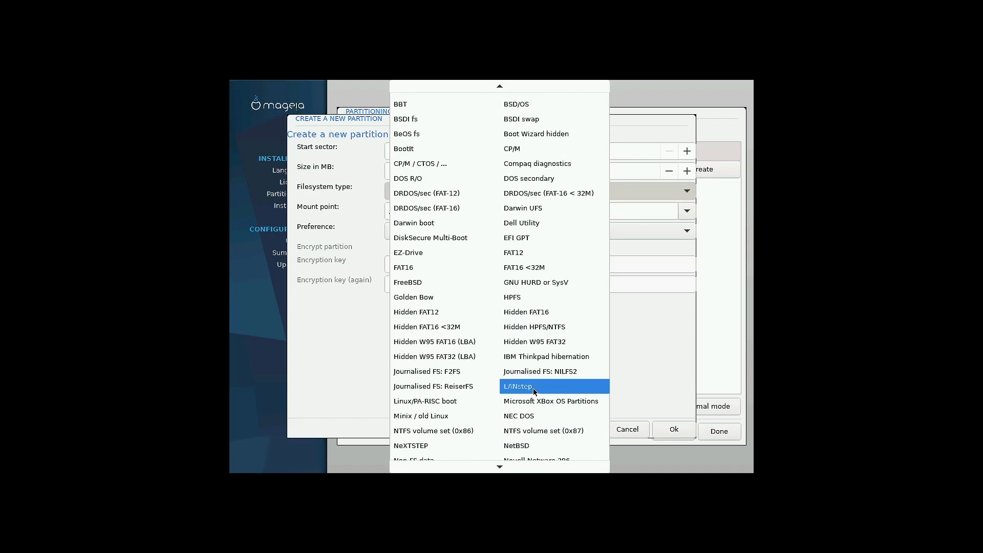
pyautogui.scroll(4, 533, 391)
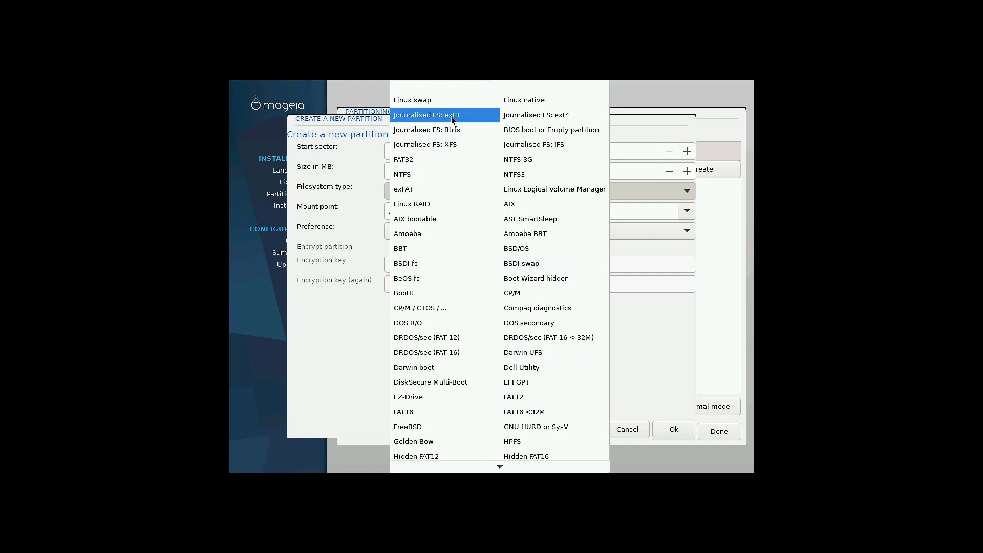
pyautogui.click(549, 116)
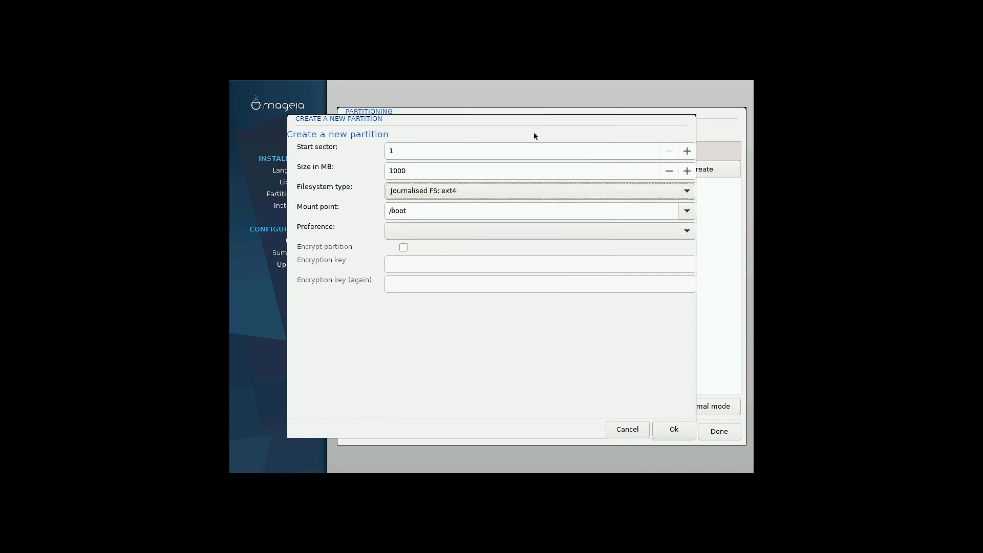
pyautogui.click(670, 429)
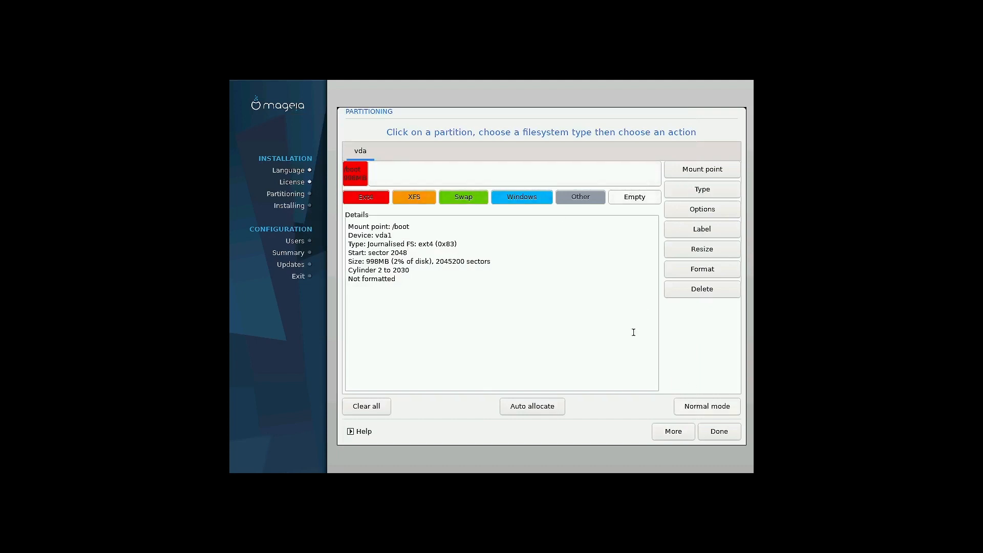
# Create a 2000 MB Linux swap partition in the free space after /boot
pyautogui.click(443, 175)
pyautogui.click(718, 170)
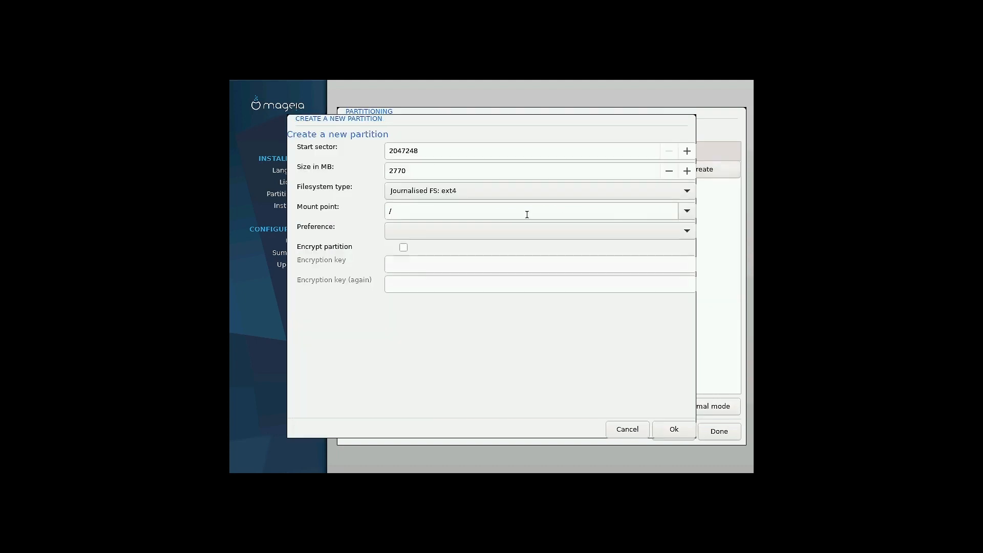
pyautogui.click(674, 197)
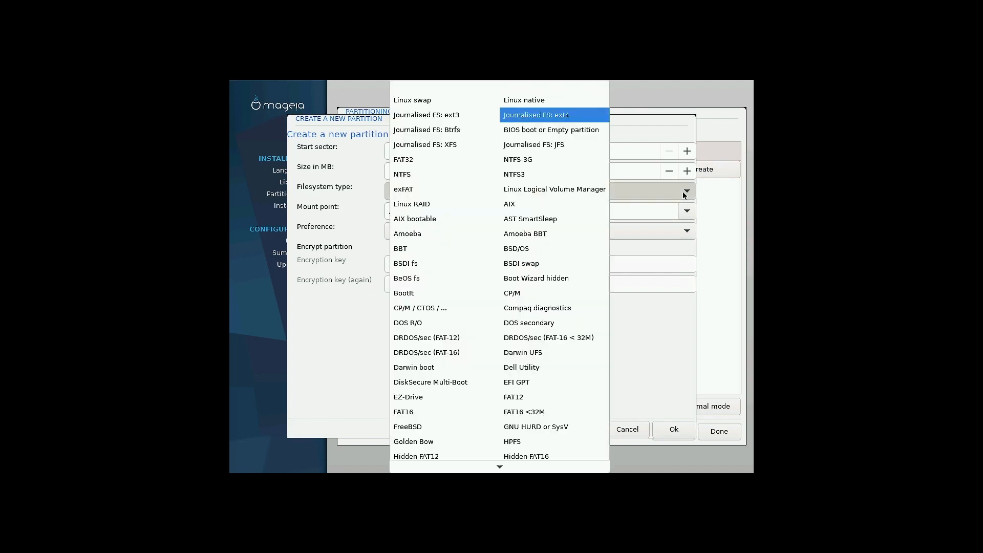
pyautogui.click(420, 98)
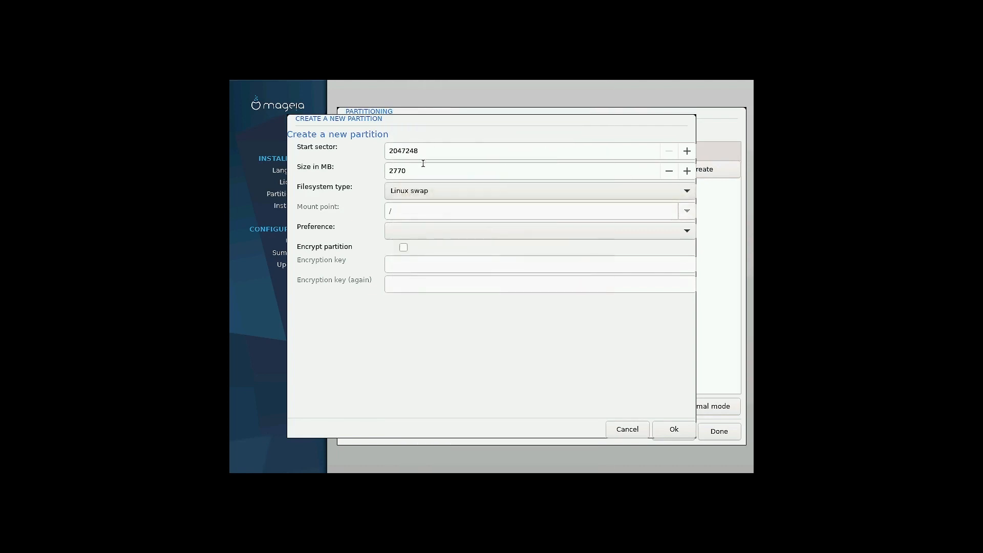
pyautogui.moveTo(413, 170); pyautogui.dragTo(383, 169)
pyautogui.write('2')
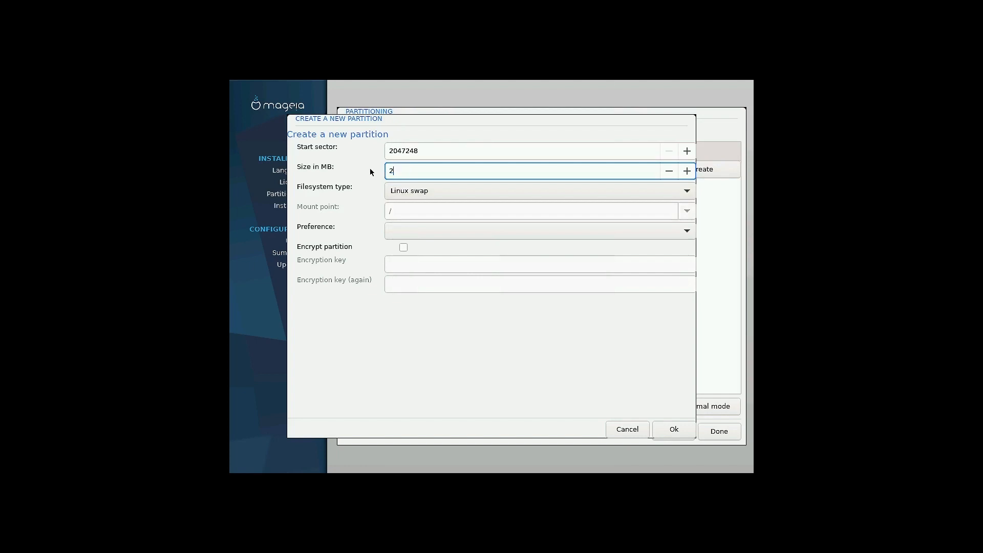
pyautogui.write('000')
pyautogui.click(674, 429)
pyautogui.click(543, 177)
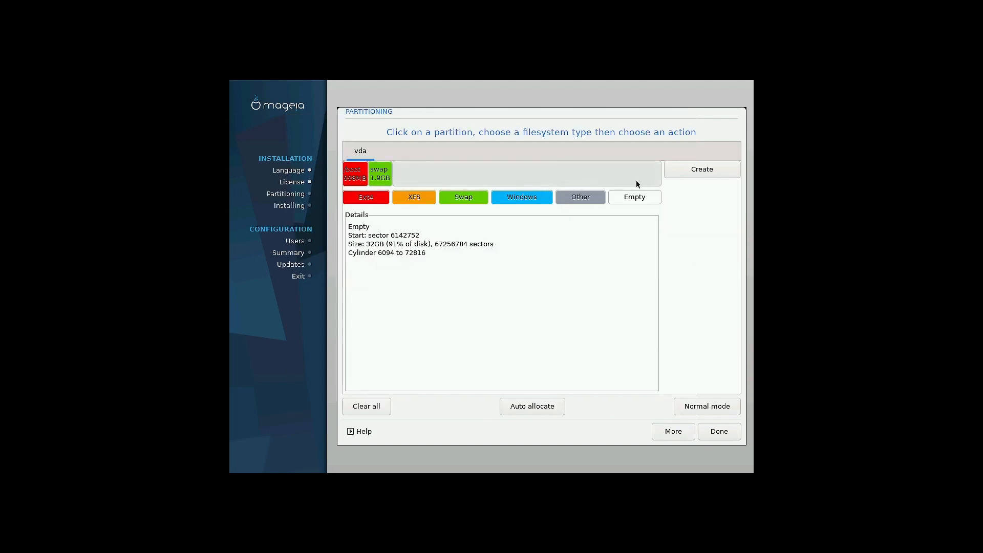
# Create a 32000 MB ext4 root (/) partition in the free space after swap
pyautogui.click(715, 171)
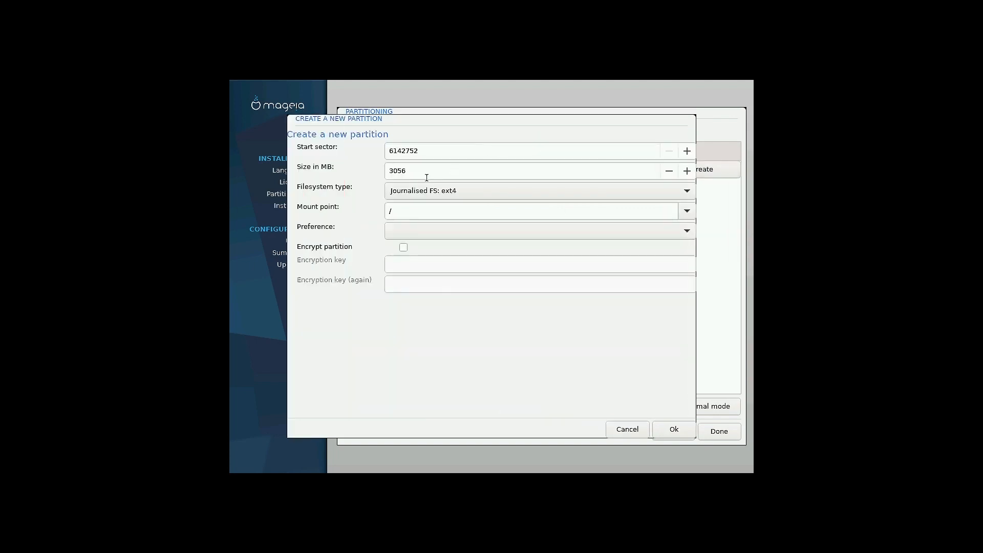
pyautogui.click(627, 428)
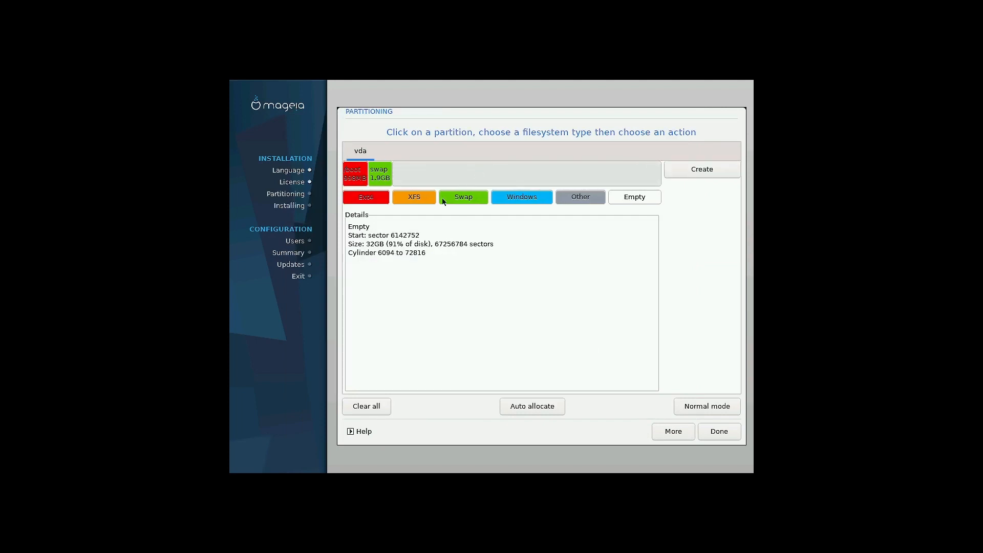
pyautogui.click(702, 170)
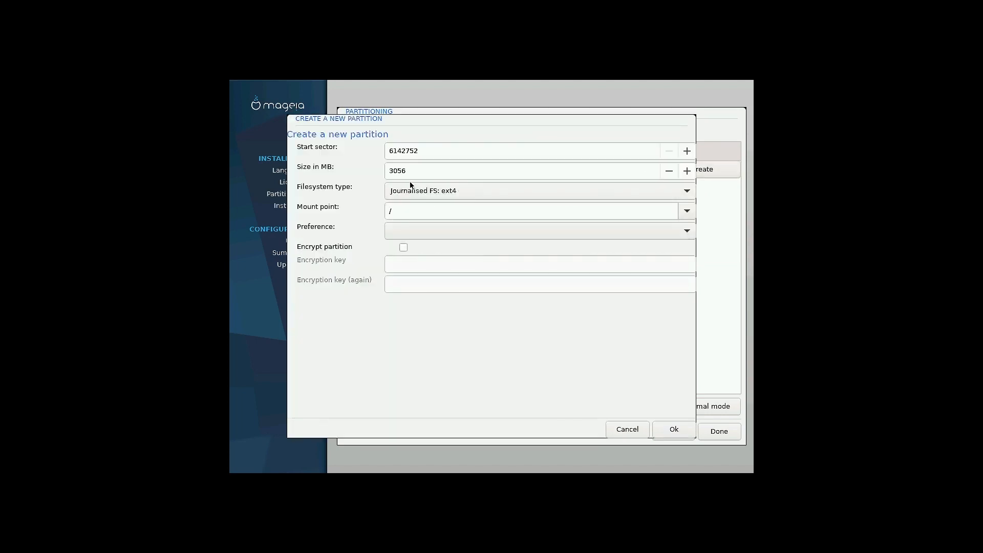
pyautogui.moveTo(414, 171); pyautogui.dragTo(365, 169)
pyautogui.write('32000')
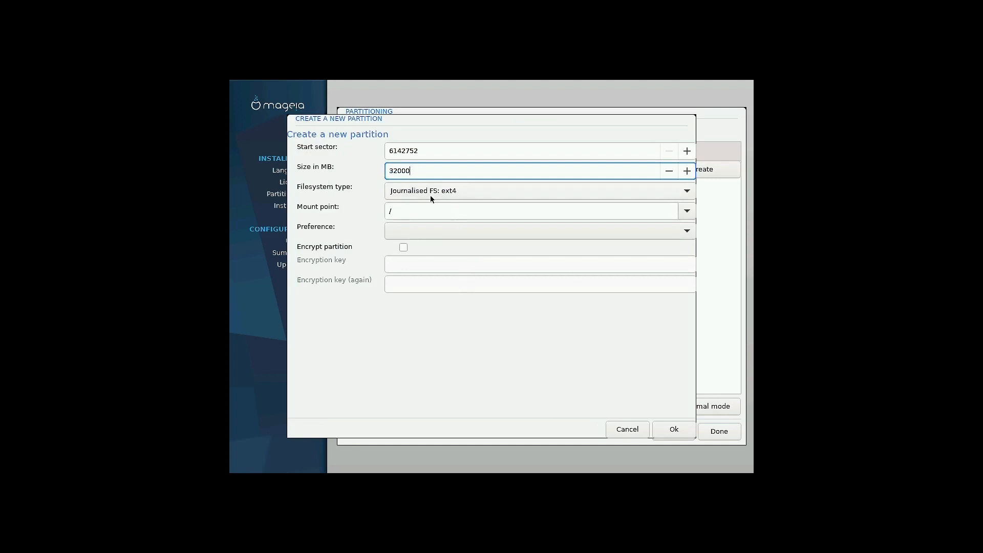
pyautogui.click(456, 192)
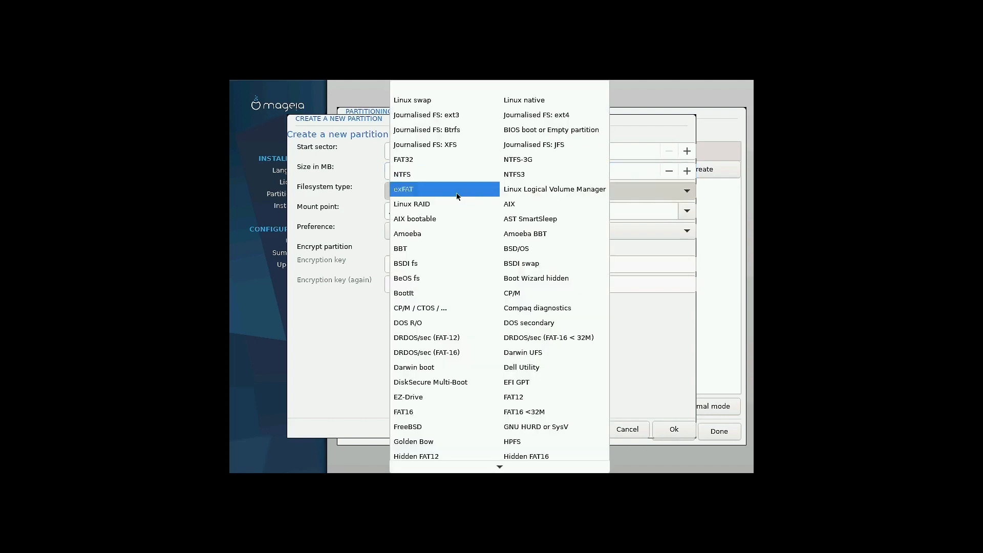
pyautogui.click(551, 117)
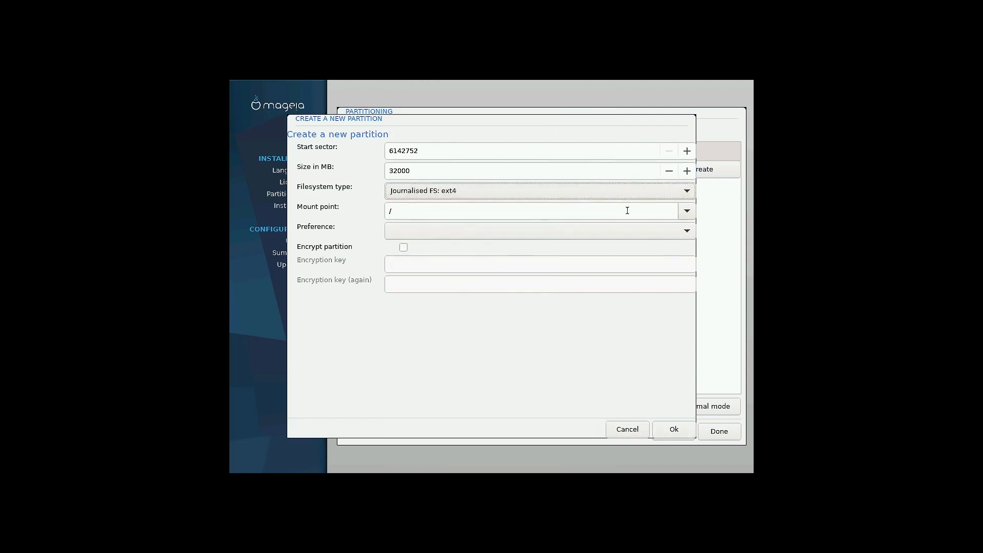
pyautogui.click(669, 429)
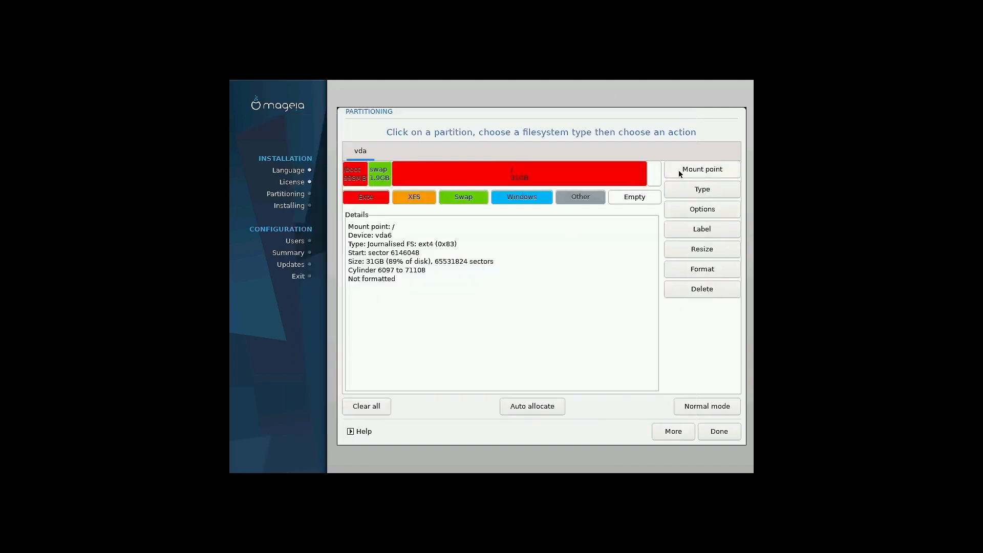
# Delete the 31GB root partition and recreate it as a 32000 MB ext4 partition
pyautogui.click(654, 171)
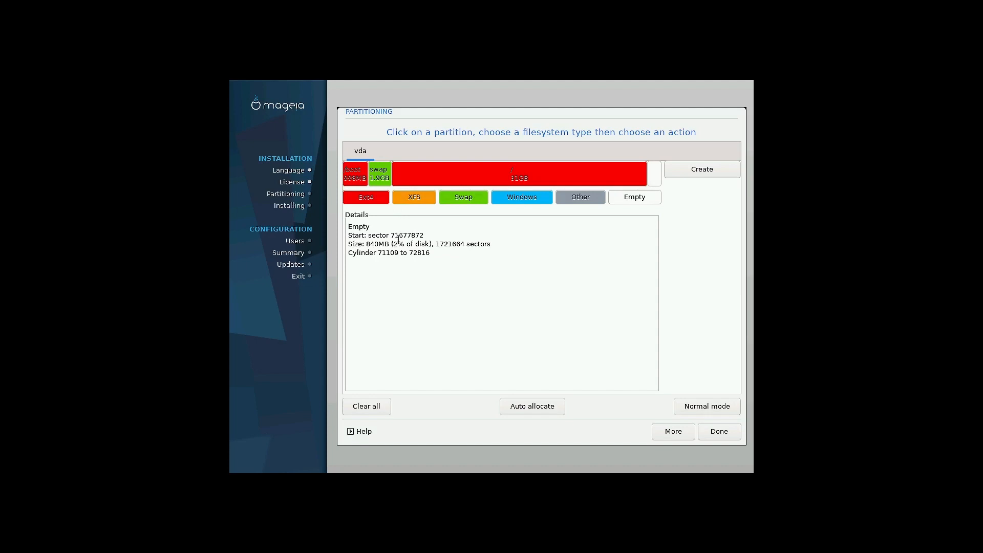
pyautogui.click(568, 174)
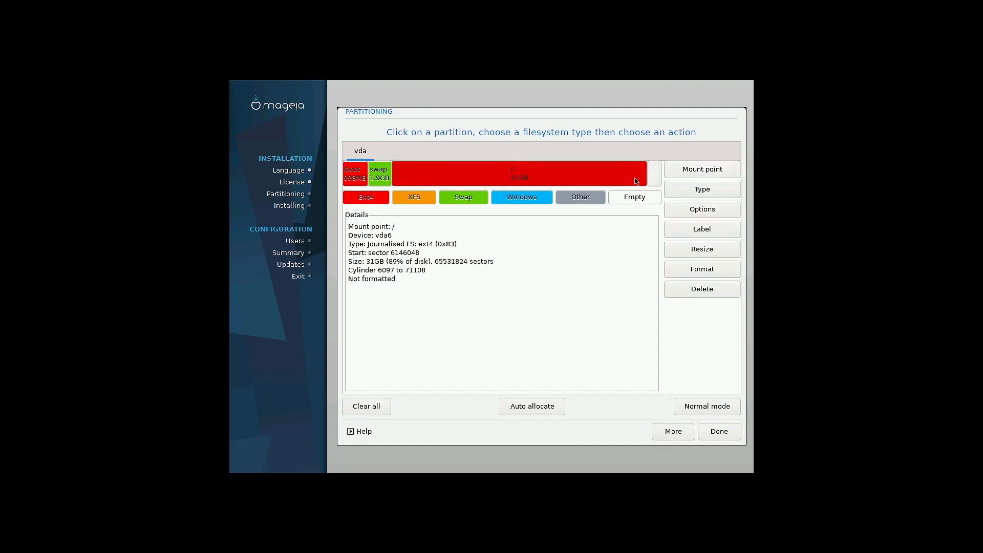
pyautogui.click(706, 287)
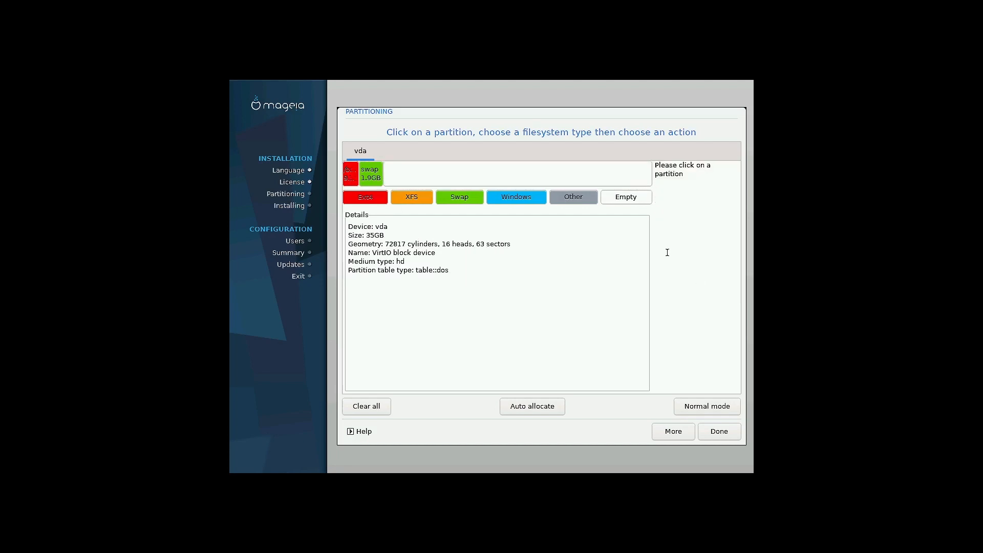
pyautogui.click(568, 171)
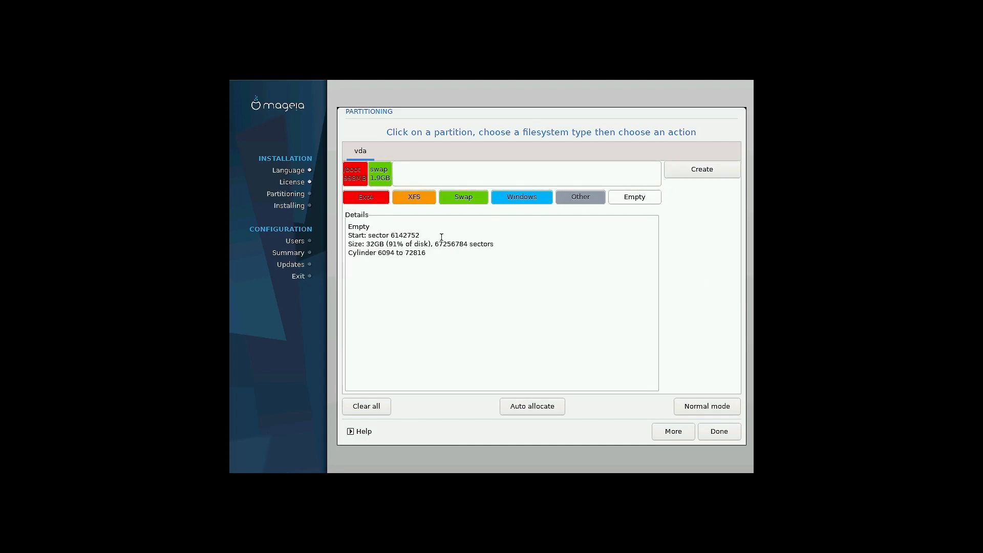
pyautogui.click(695, 173)
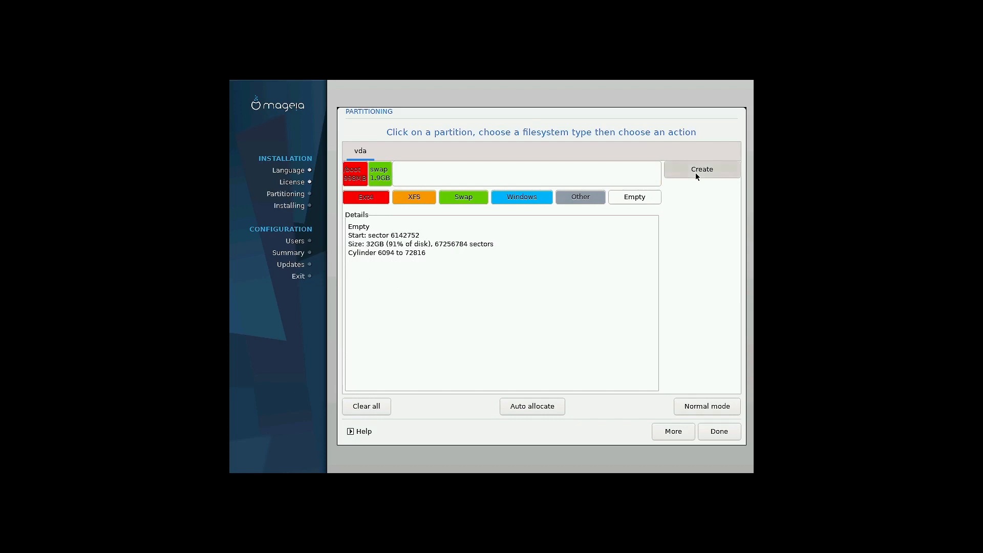
pyautogui.moveTo(439, 172); pyautogui.dragTo(379, 171)
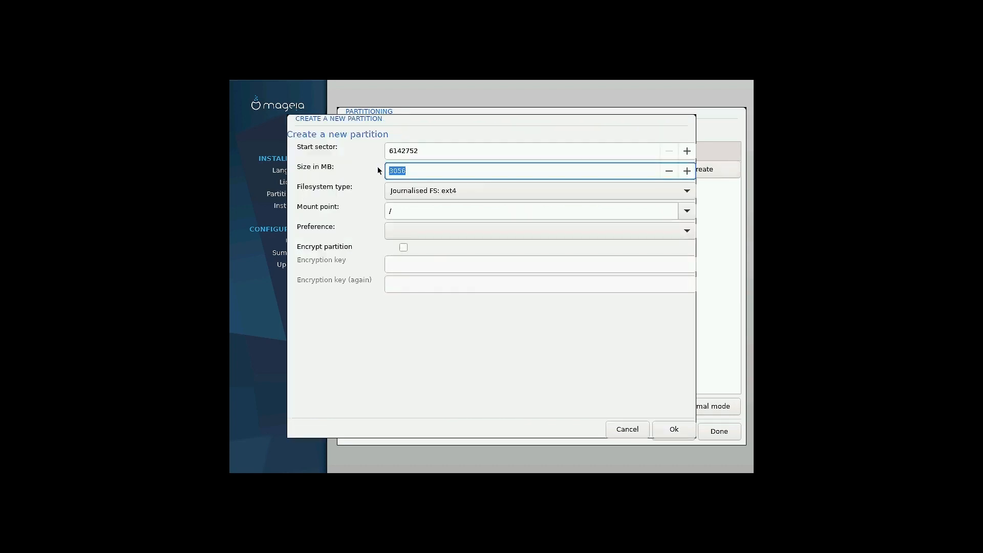
pyautogui.write('32000')
pyautogui.click(501, 196)
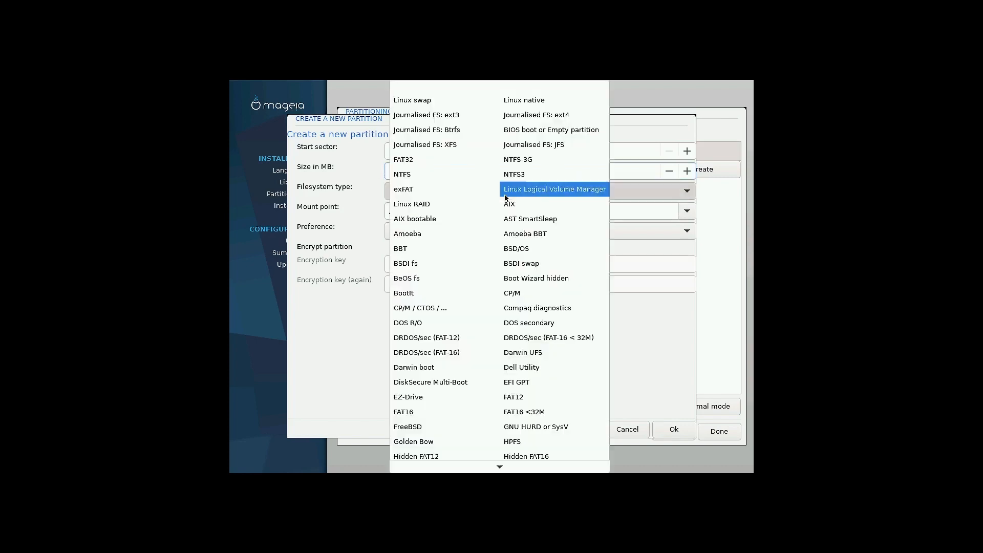
pyautogui.click(556, 114)
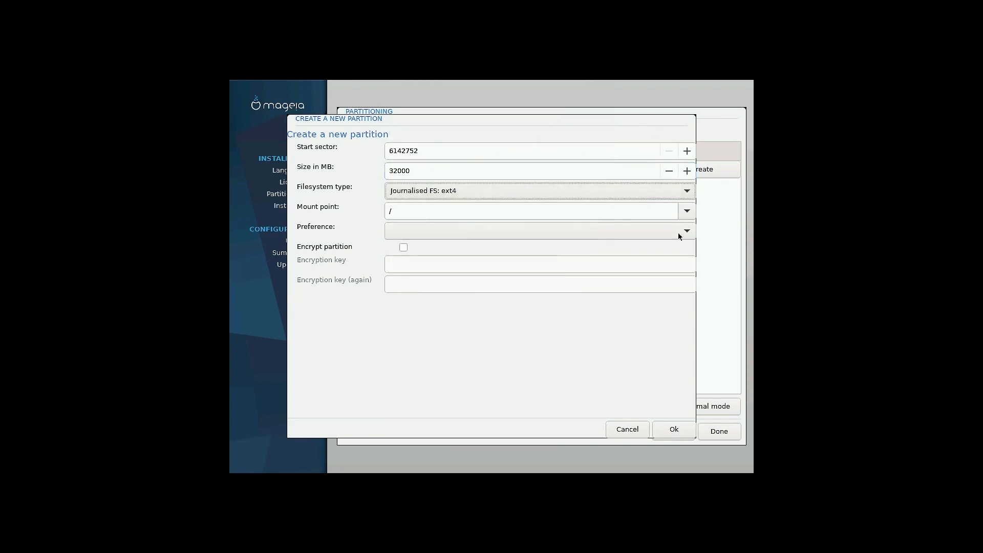
pyautogui.click(680, 430)
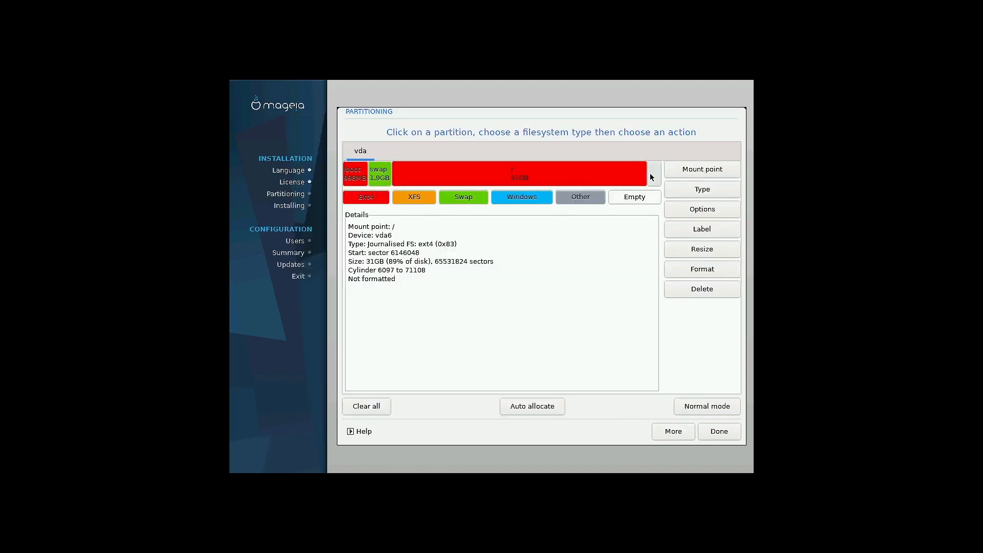
# Delete it again and create an ext4 root partition filling all remaining space (32GB)
pyautogui.click(704, 290)
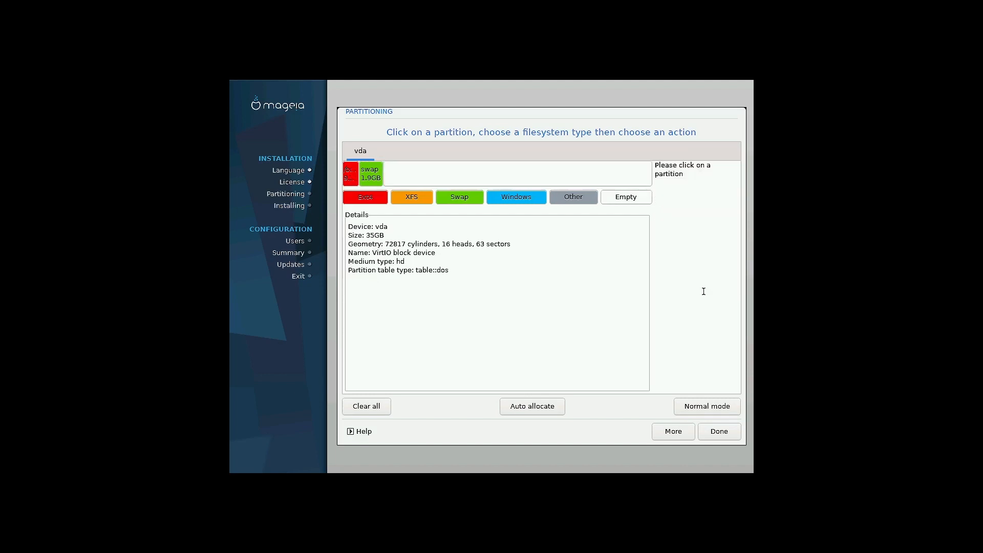
pyautogui.click(539, 176)
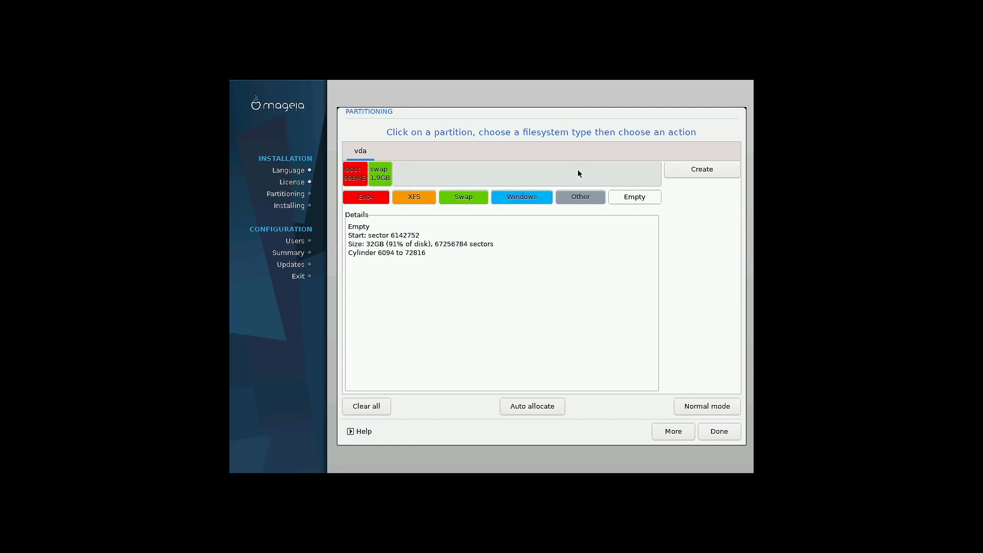
pyautogui.click(367, 198)
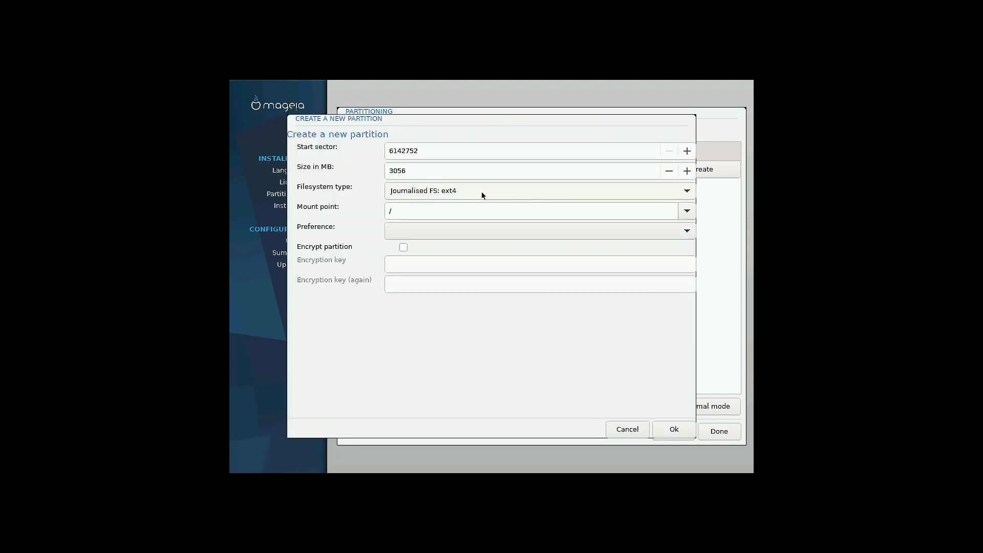
pyautogui.click(389, 173)
pyautogui.write('32839')
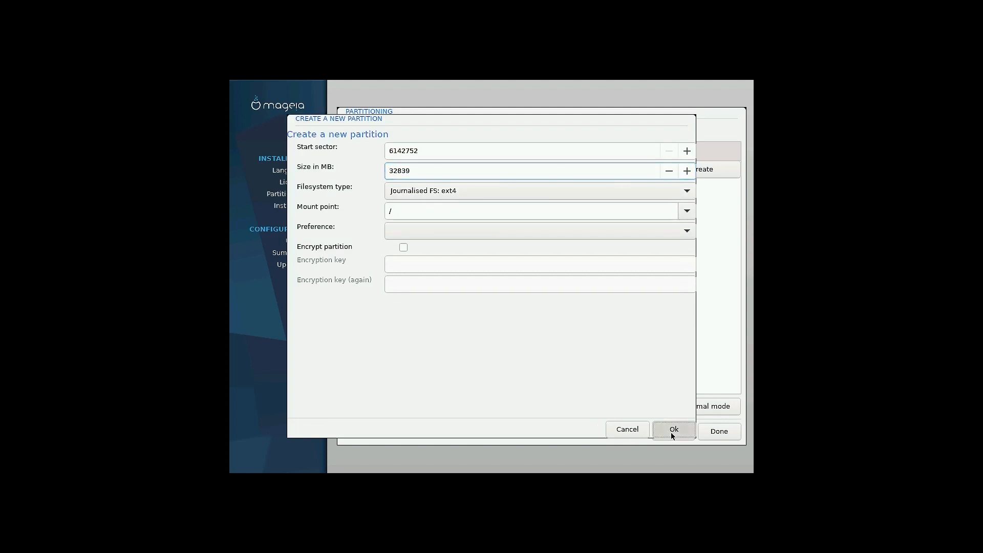
pyautogui.click(671, 431)
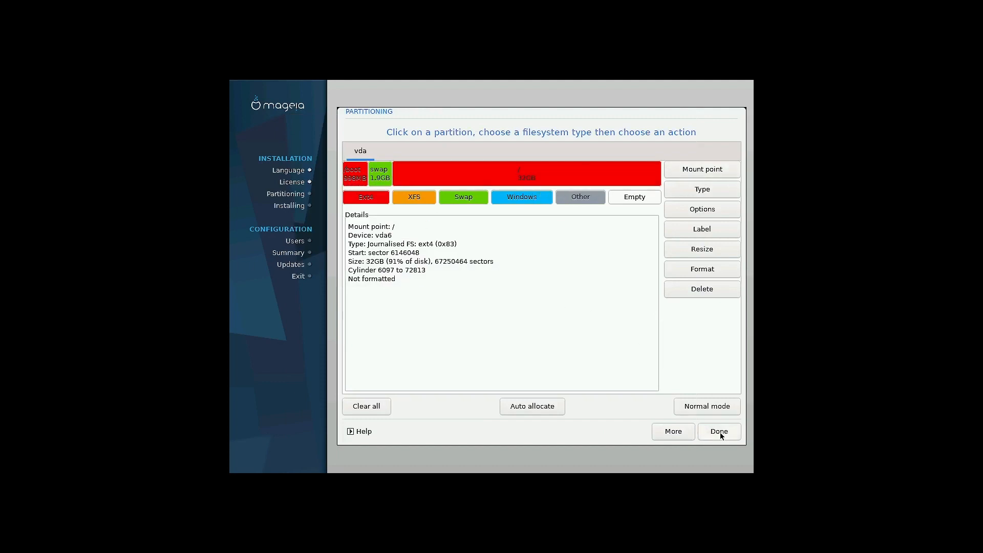
pyautogui.click(350, 179)
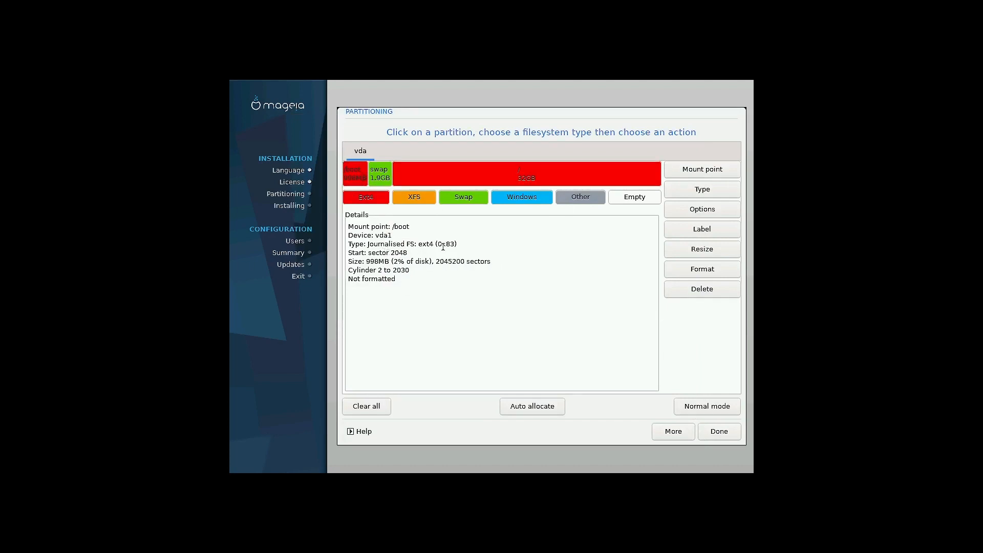
pyautogui.click(379, 174)
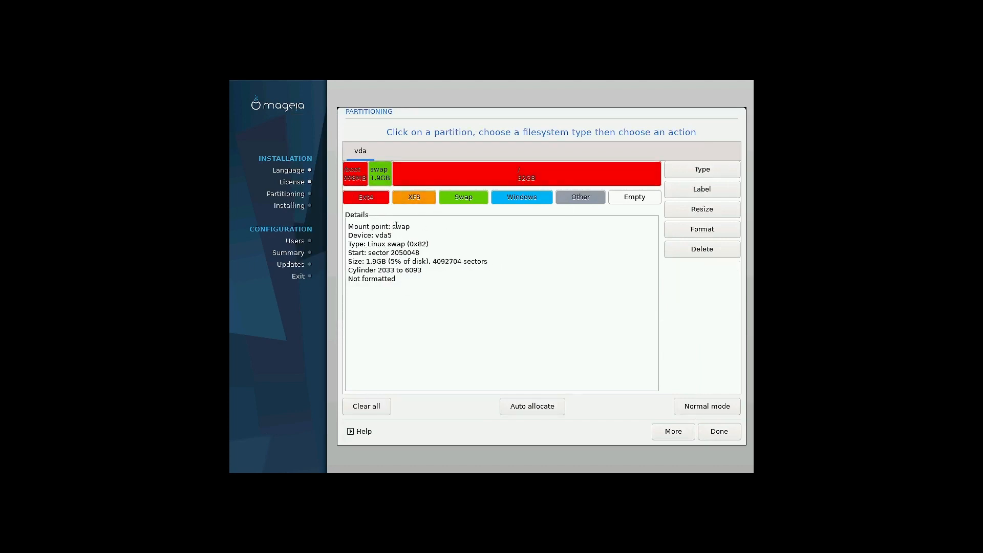
pyautogui.click(436, 179)
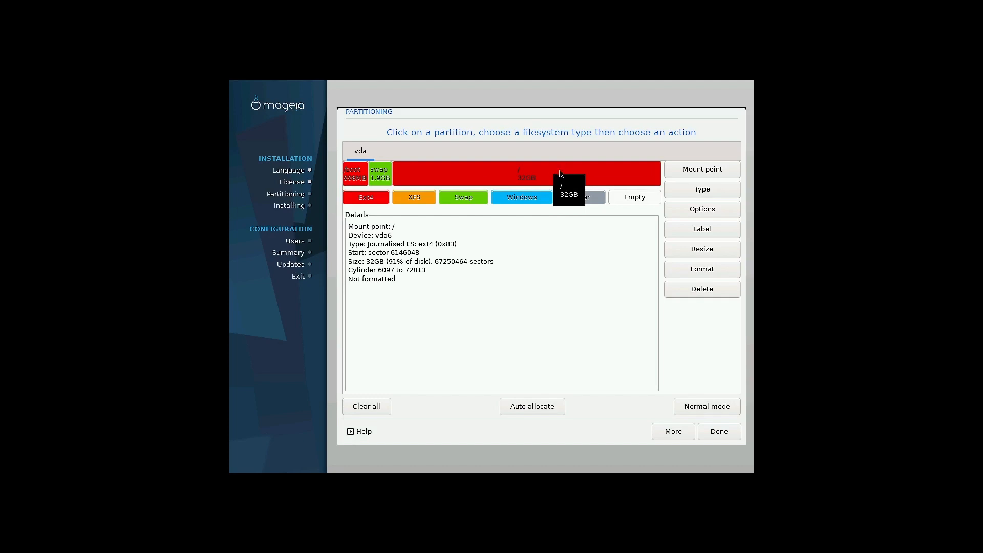
# Finish partitioning and confirm writing the vda partition table to disk
pyautogui.click(707, 433)
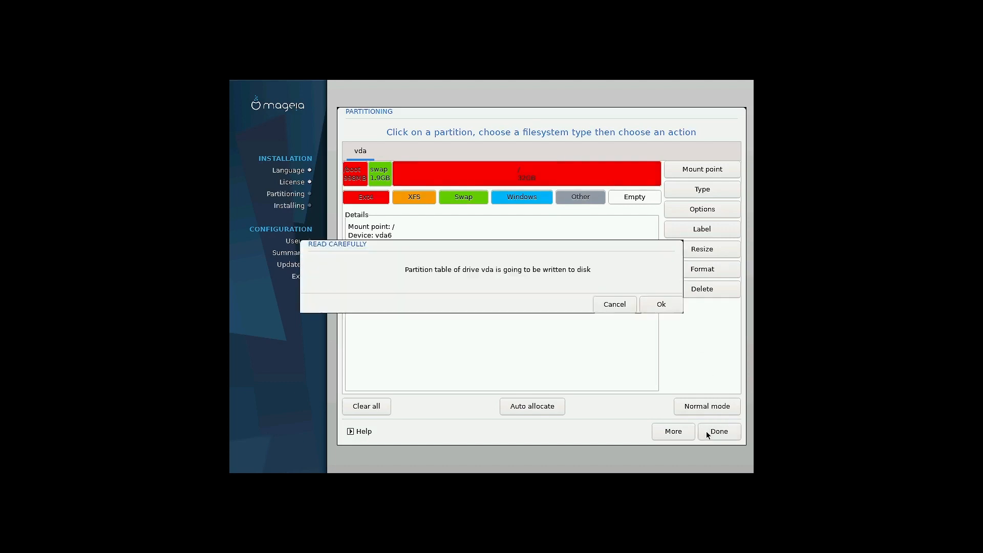
pyautogui.click(662, 309)
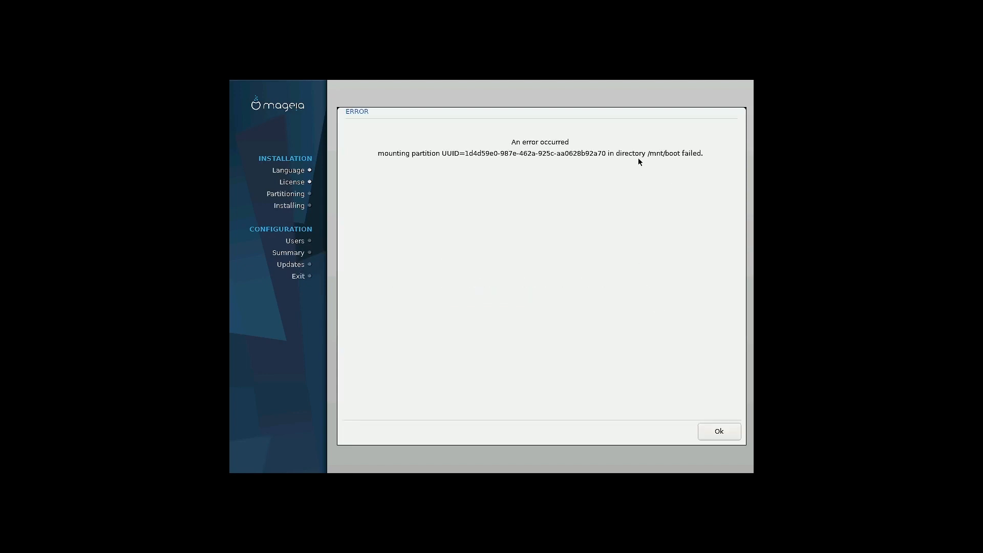
# Dismiss the mount error and go back through Custom disk partitioning to the Formatting page
pyautogui.click(736, 435)
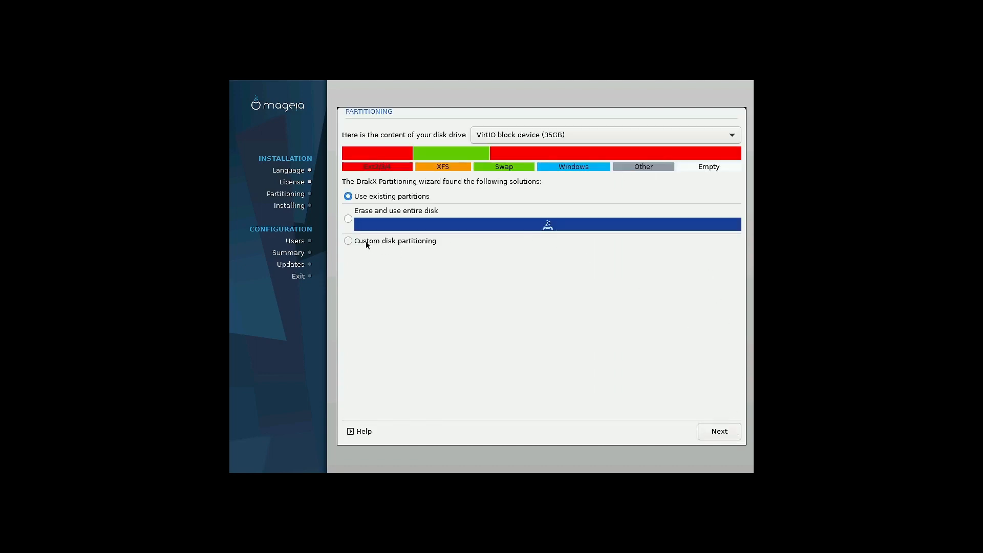
pyautogui.click(366, 243)
pyautogui.click(714, 430)
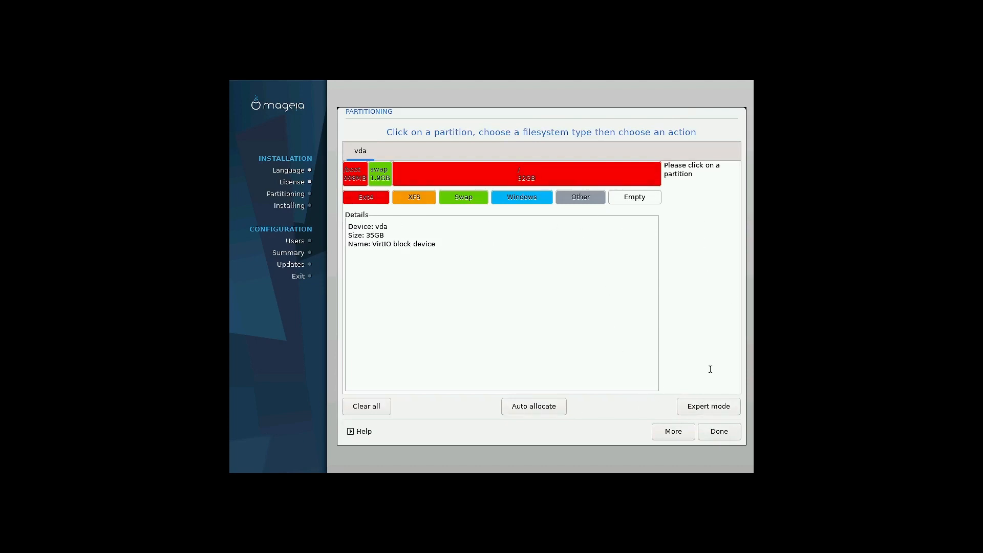
pyautogui.click(718, 432)
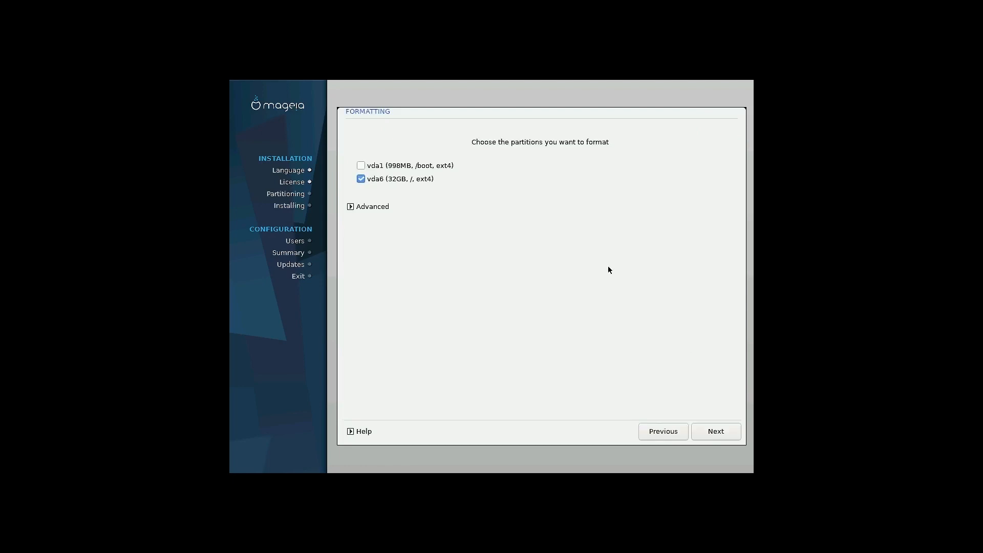
# Mark vda1 for formatting too, review advanced bad-block options, and start formatting
pyautogui.click(360, 166)
pyautogui.click(379, 208)
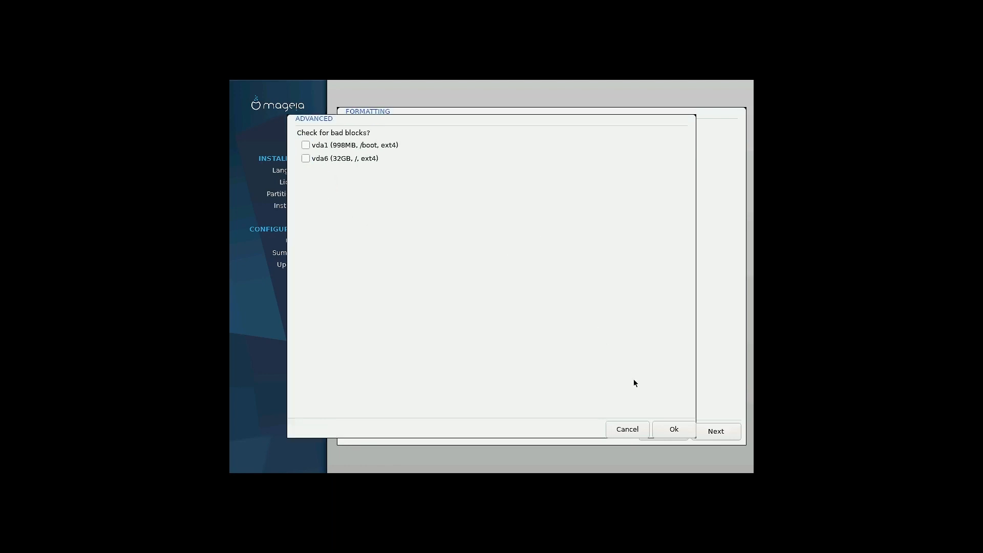
pyautogui.click(669, 429)
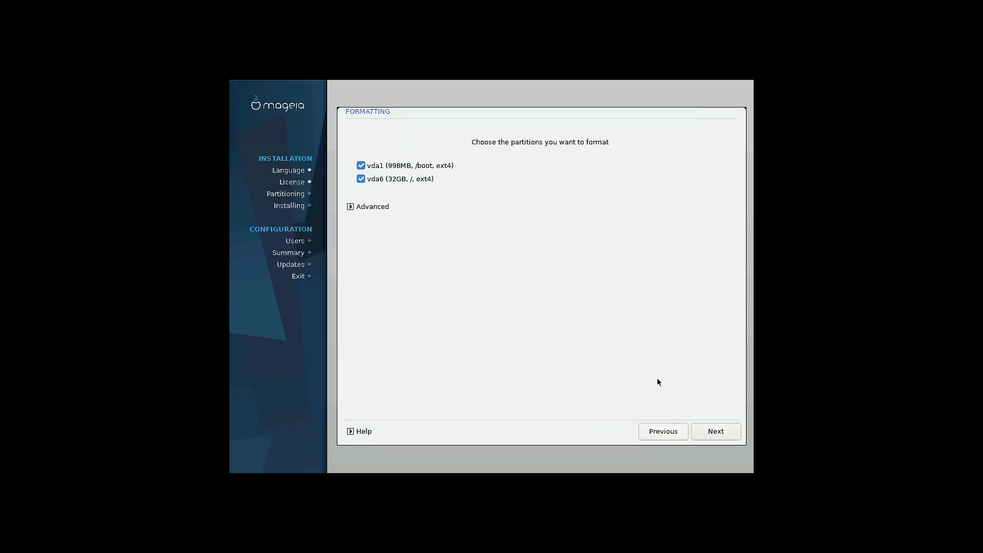
pyautogui.click(708, 434)
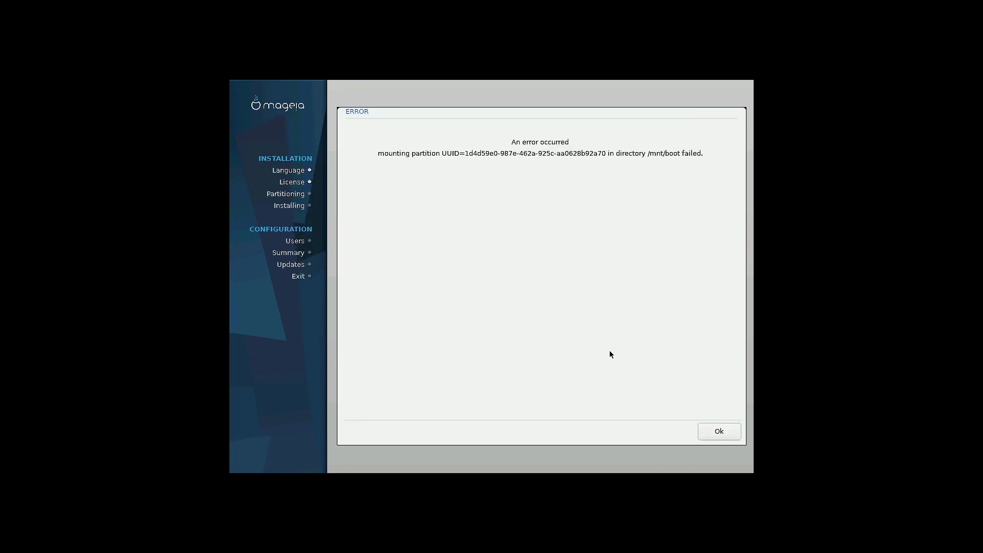
# Dismiss the error, redo Custom partitioning, and format again with vda1 (/boot) ticked
pyautogui.click(721, 431)
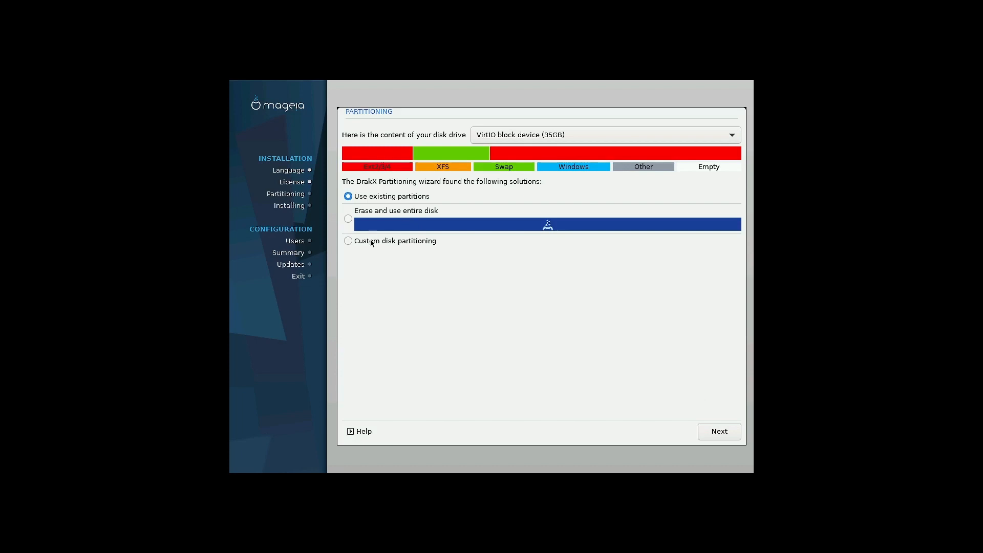
pyautogui.click(372, 243)
pyautogui.click(719, 431)
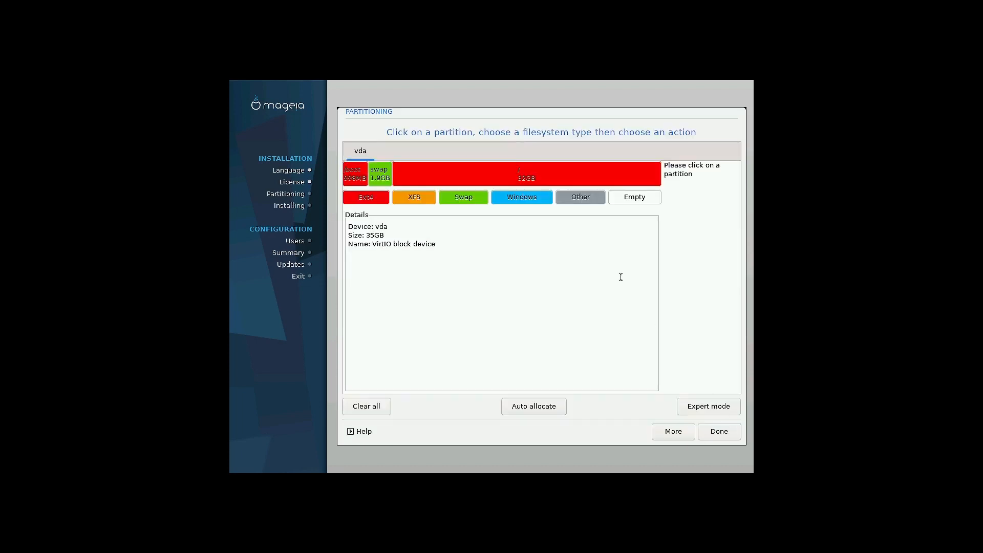
pyautogui.click(354, 172)
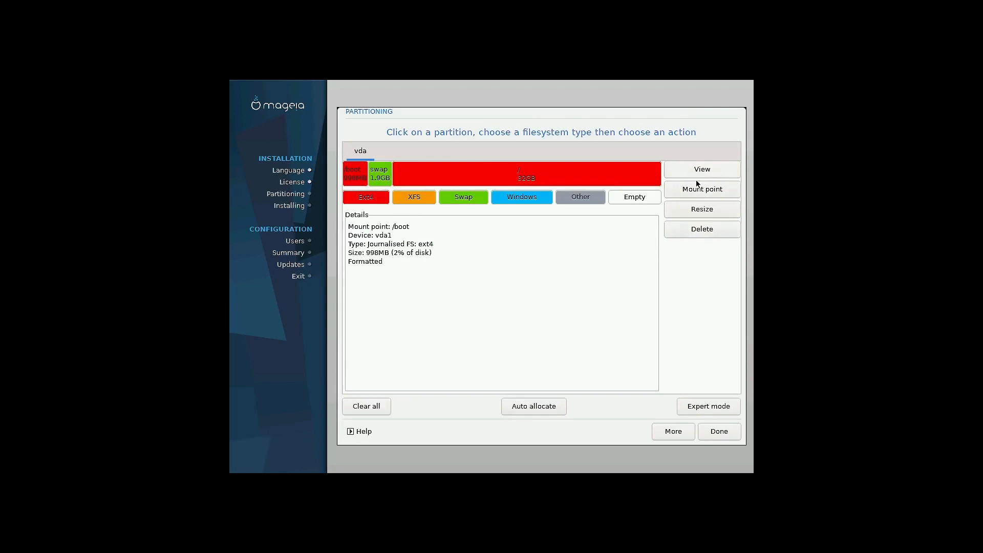
pyautogui.click(717, 431)
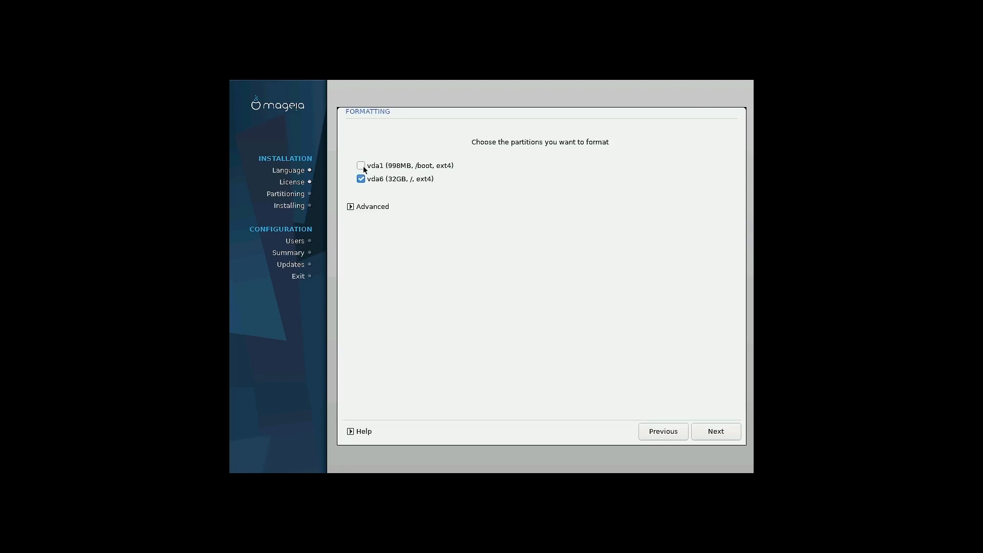
pyautogui.click(361, 164)
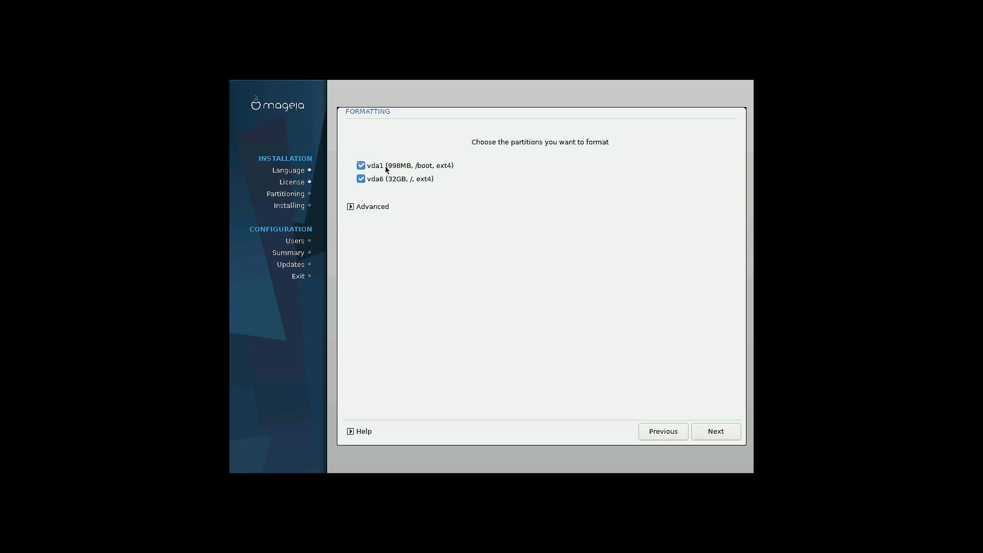
pyautogui.click(727, 425)
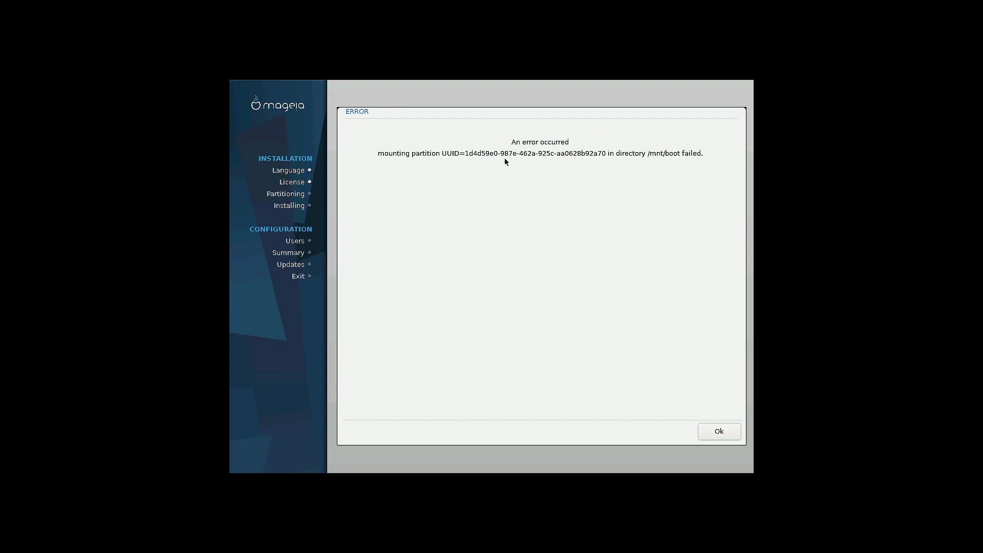
# Dismiss the mount error and delete the existing /boot partition in Custom disk partitioning
pyautogui.click(718, 434)
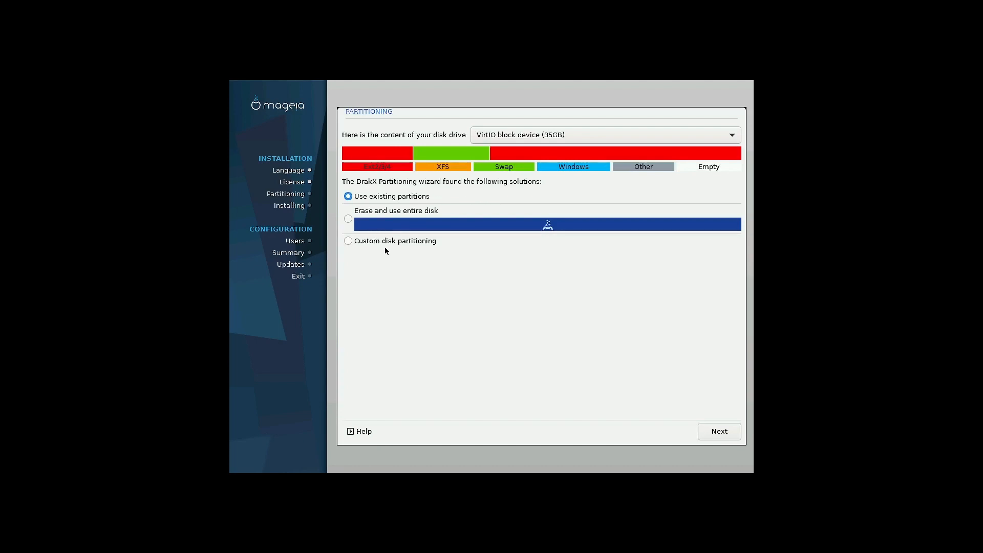
pyautogui.click(393, 241)
pyautogui.click(704, 426)
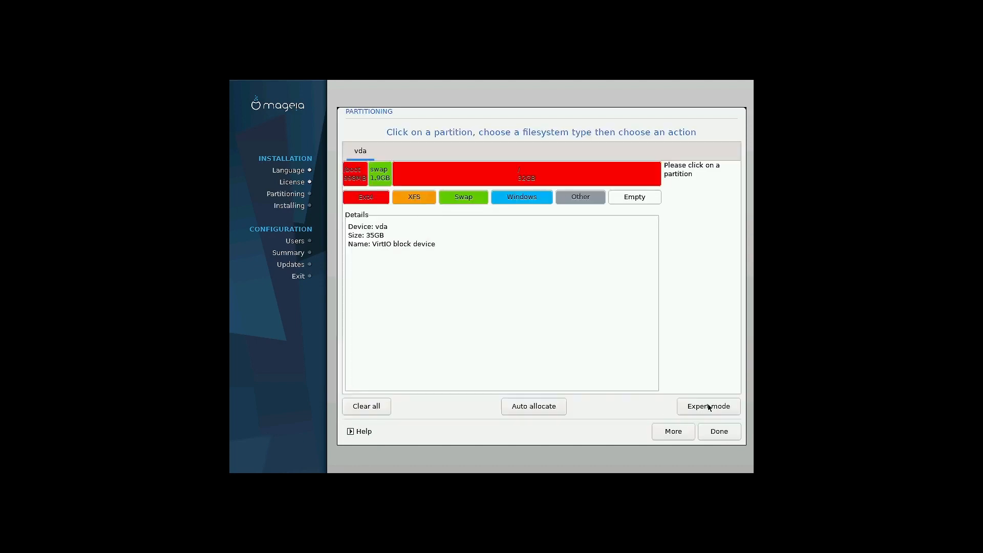
pyautogui.click(354, 173)
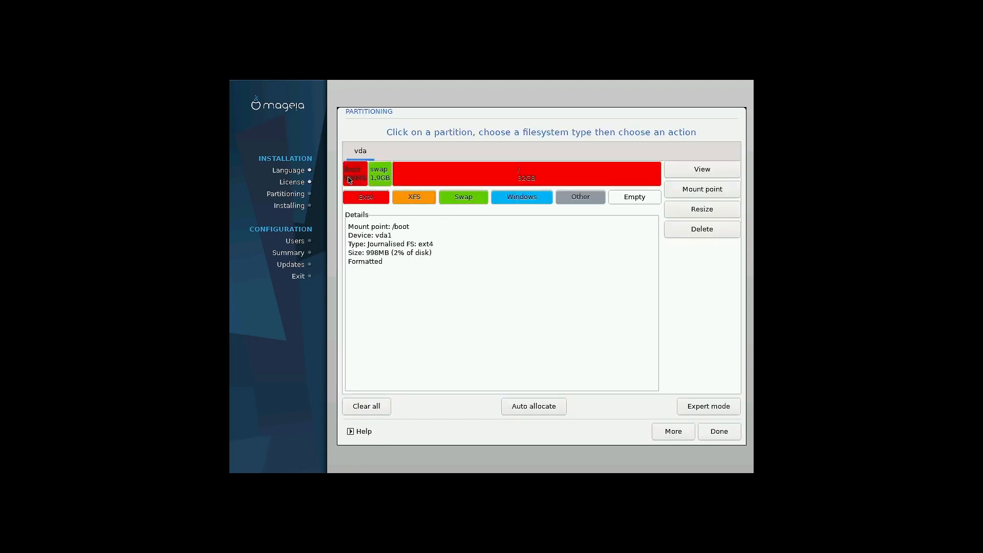
pyautogui.click(696, 230)
# Create a 1000 MB ext4 partition mounted at /boot in the freed space and write the table
pyautogui.click(347, 172)
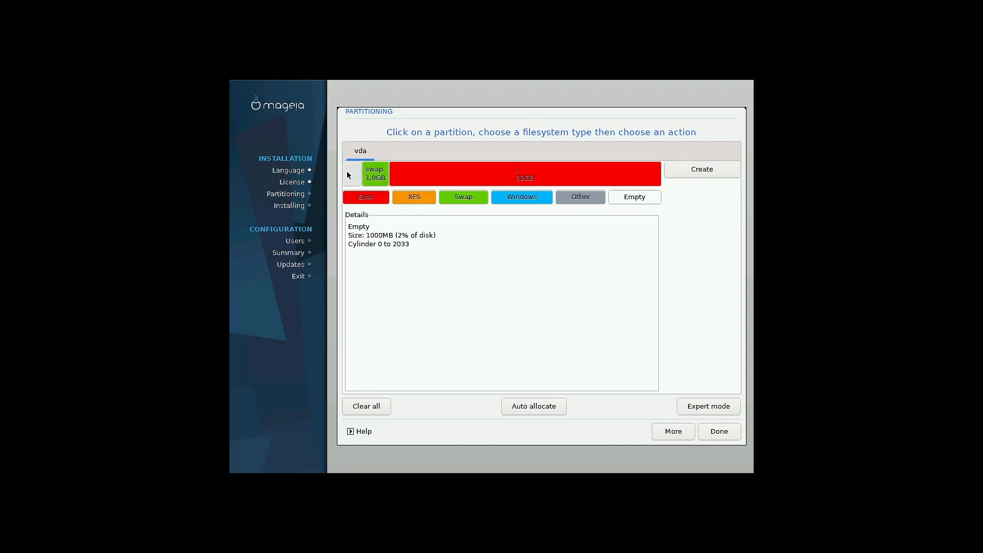
pyautogui.click(708, 171)
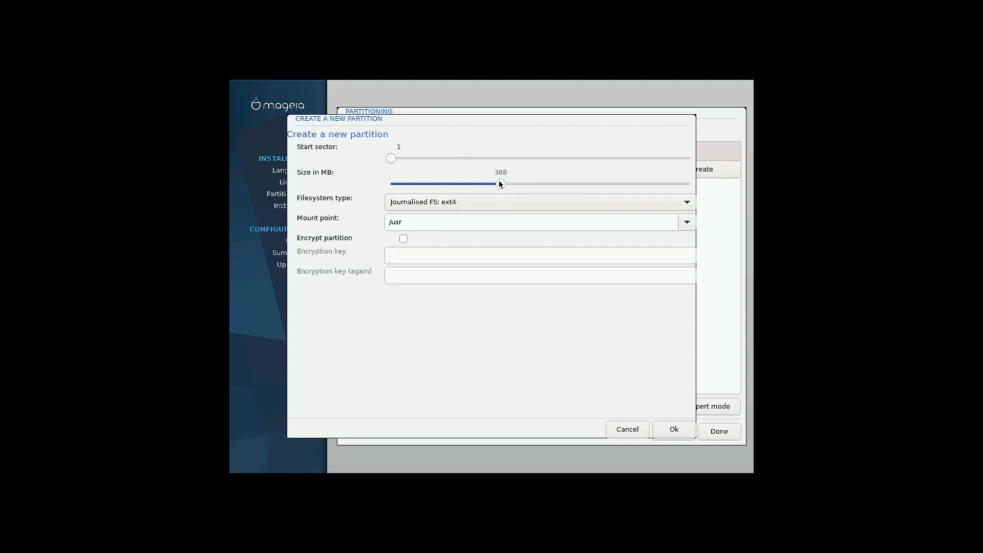
pyautogui.moveTo(499, 183); pyautogui.dragTo(735, 184)
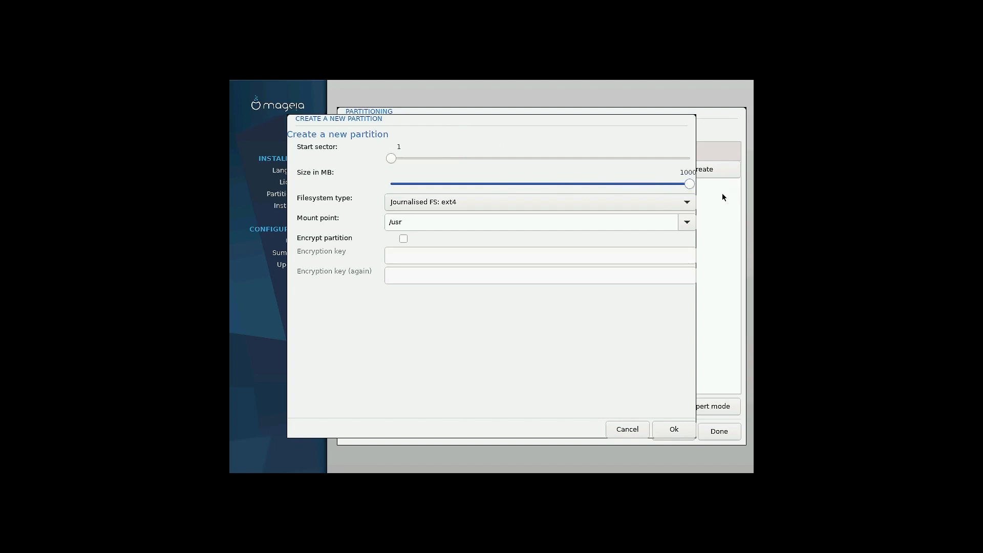
pyautogui.click(683, 203)
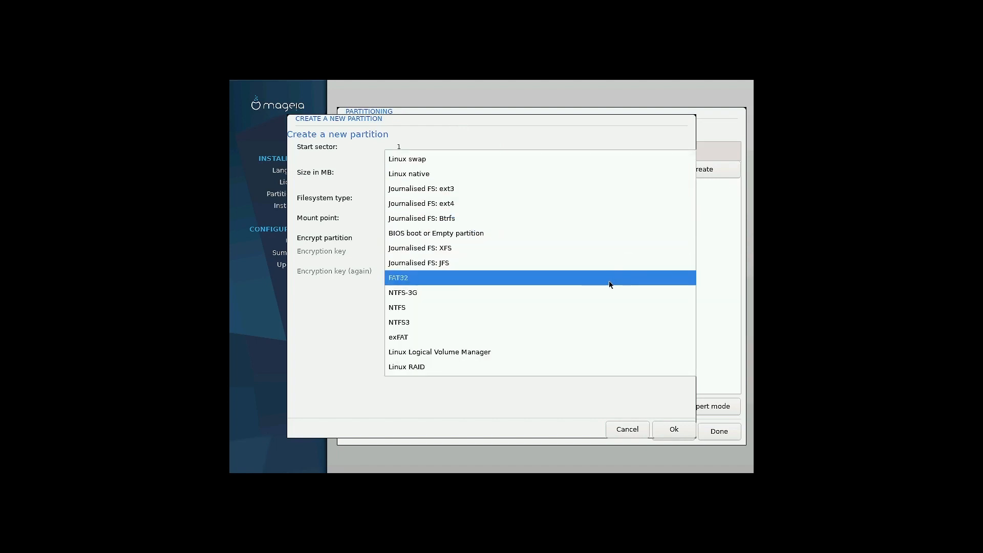
pyautogui.click(597, 204)
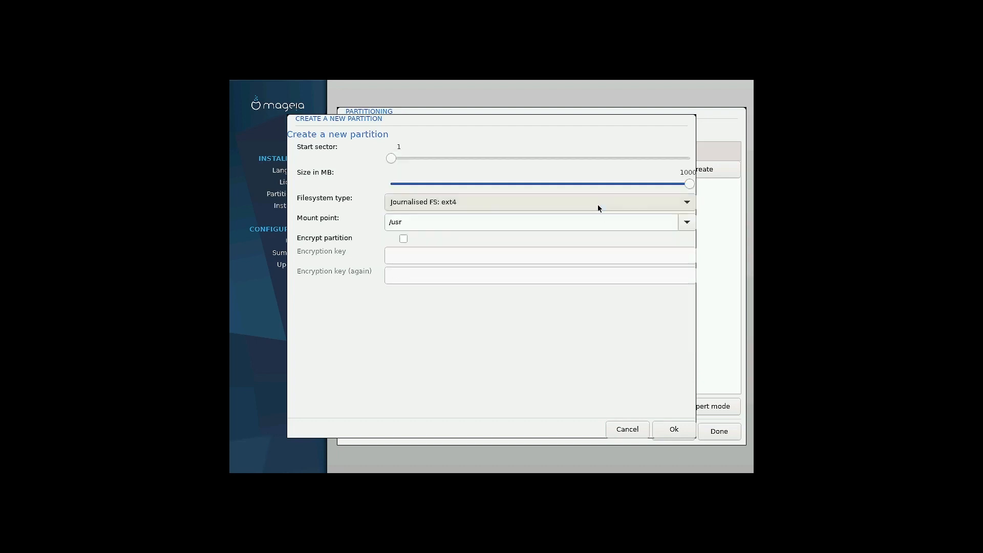
pyautogui.click(690, 229)
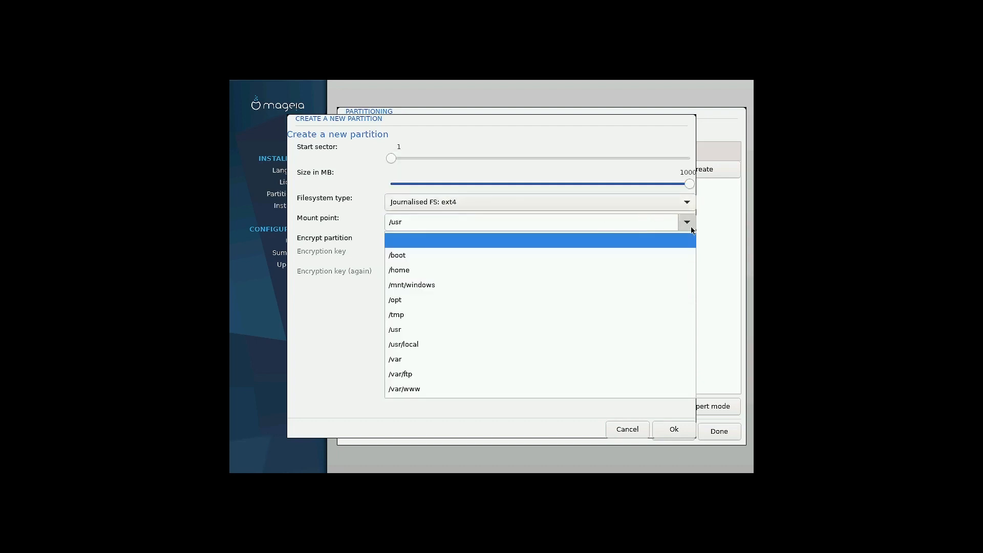
pyautogui.click(581, 254)
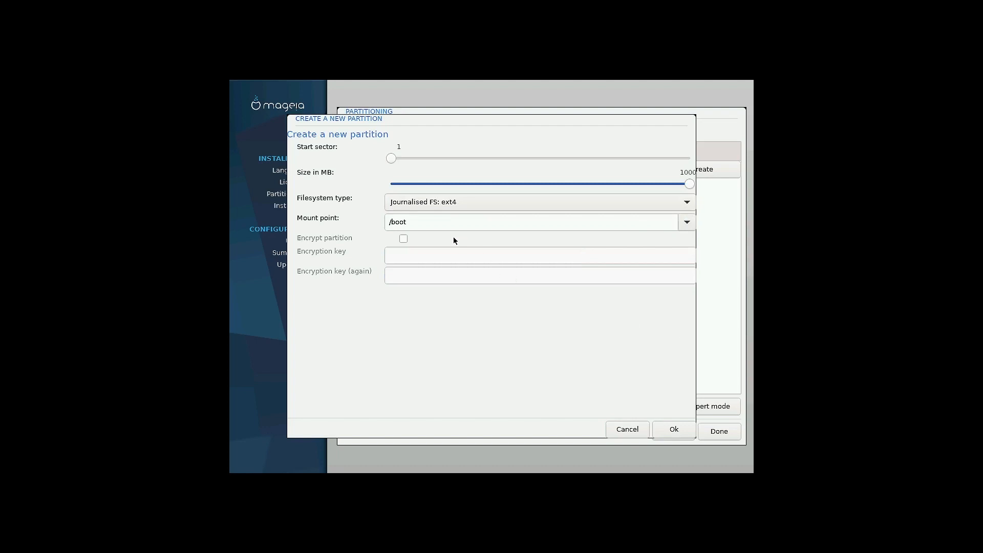
pyautogui.click(674, 429)
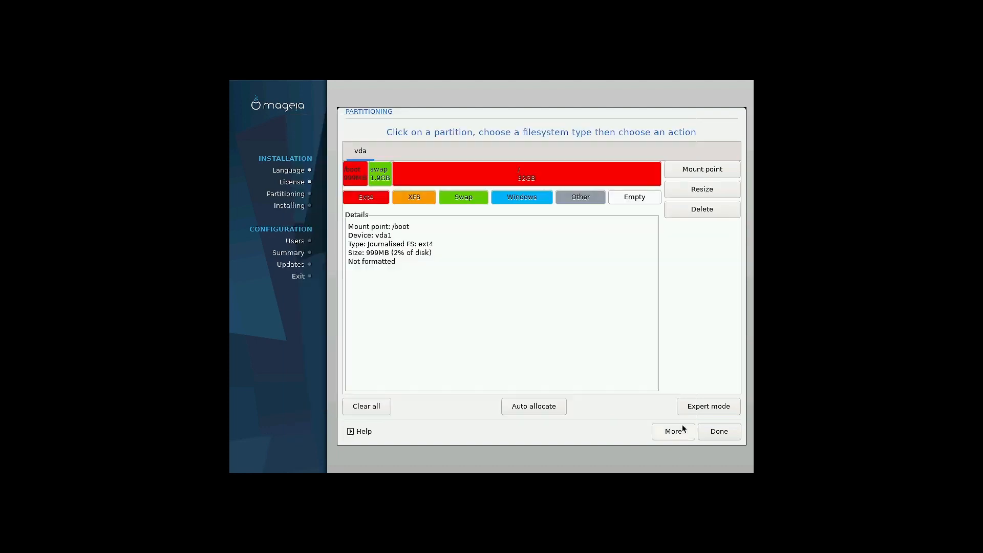
pyautogui.click(714, 434)
pyautogui.click(670, 304)
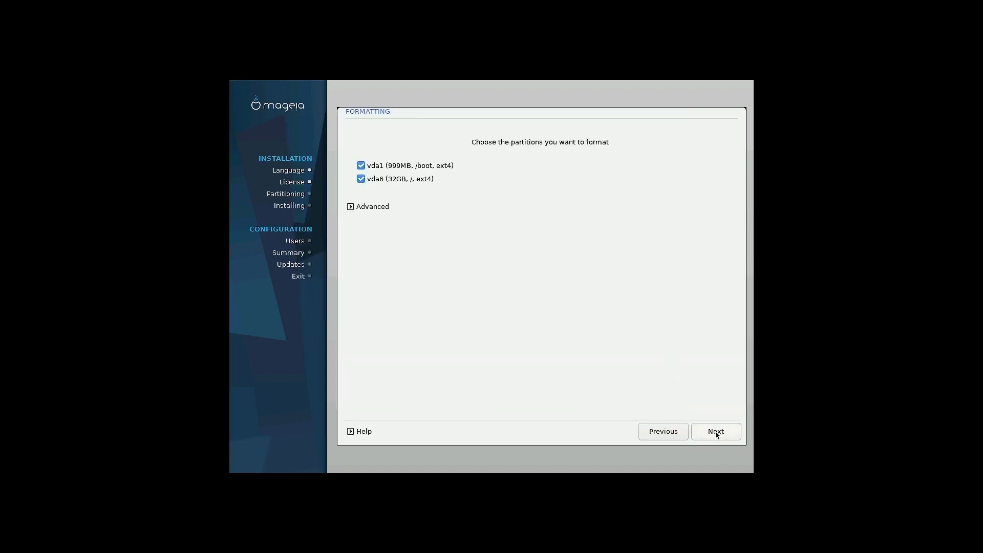
# Format the ticked partitions, skip supplementary media, and accept the Core and Nonfree Release media
pyautogui.click(715, 433)
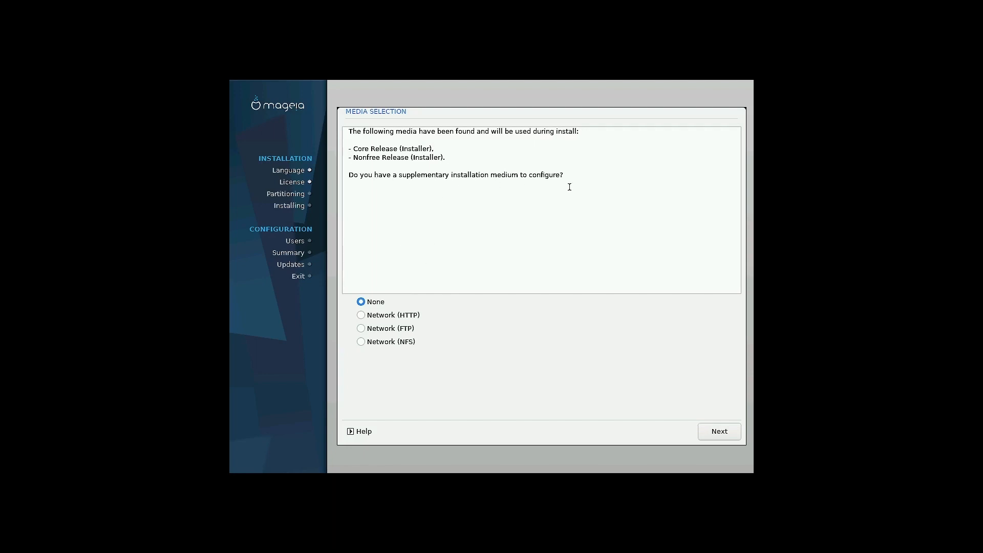
pyautogui.click(711, 434)
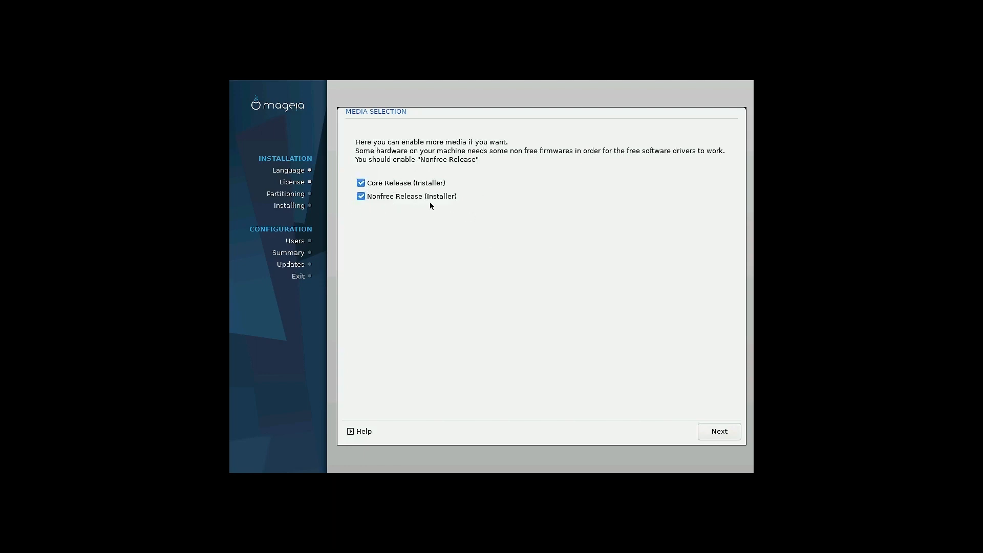
pyautogui.click(715, 434)
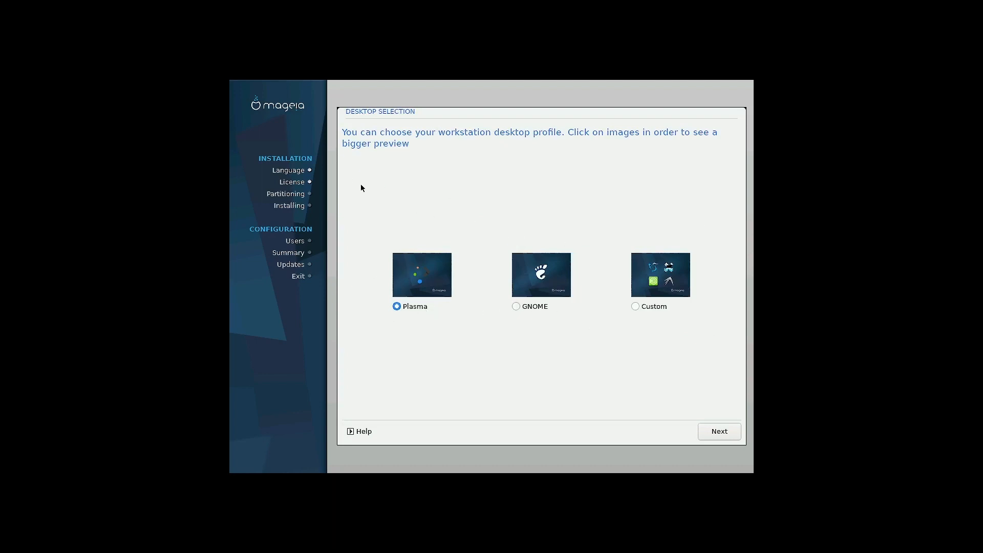
# Select the Custom desktop profile on the Desktop Selection page
pyautogui.click(636, 307)
# Untick Plasma Workstation under Graphical Environment and expand the Server and Workstation package groups
pyautogui.click(724, 433)
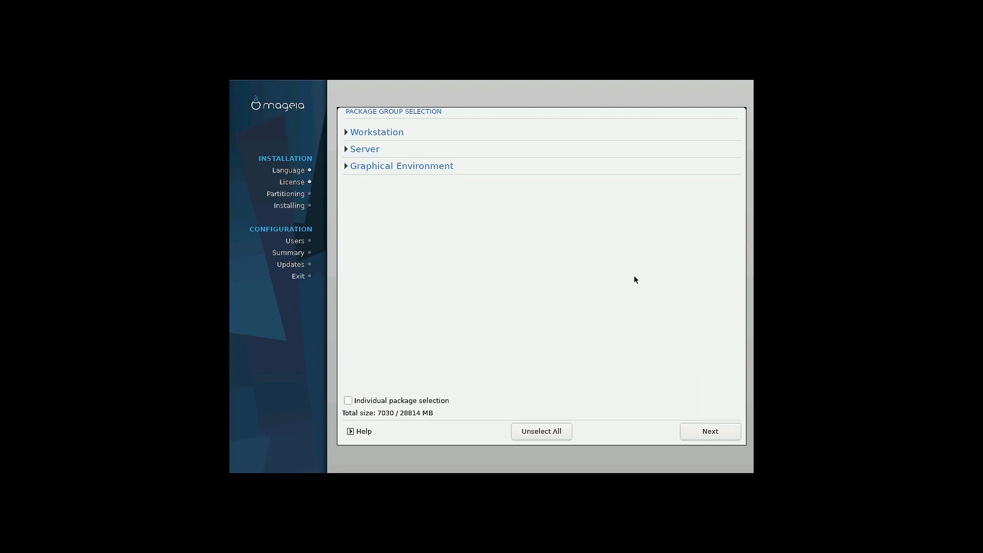
pyautogui.click(345, 165)
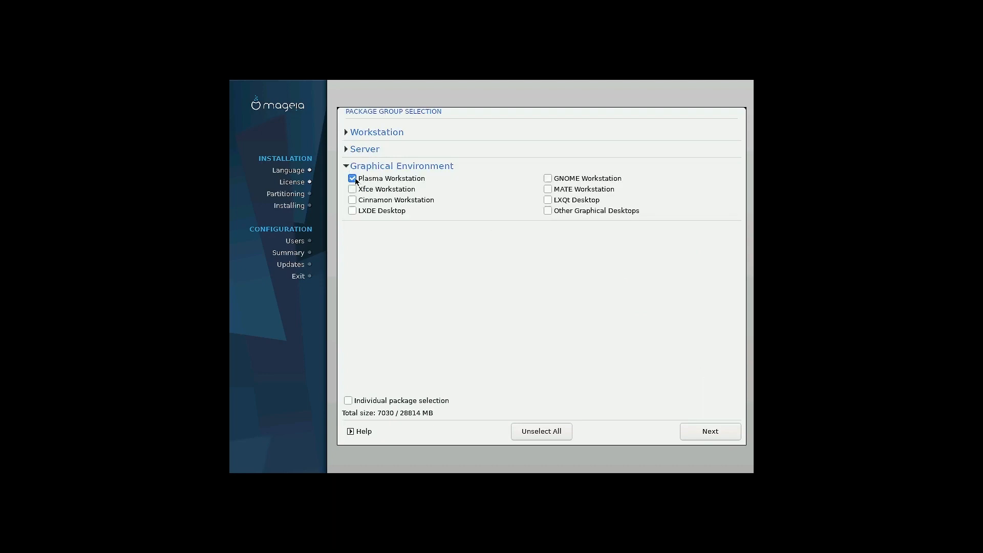
pyautogui.click(353, 179)
pyautogui.click(345, 149)
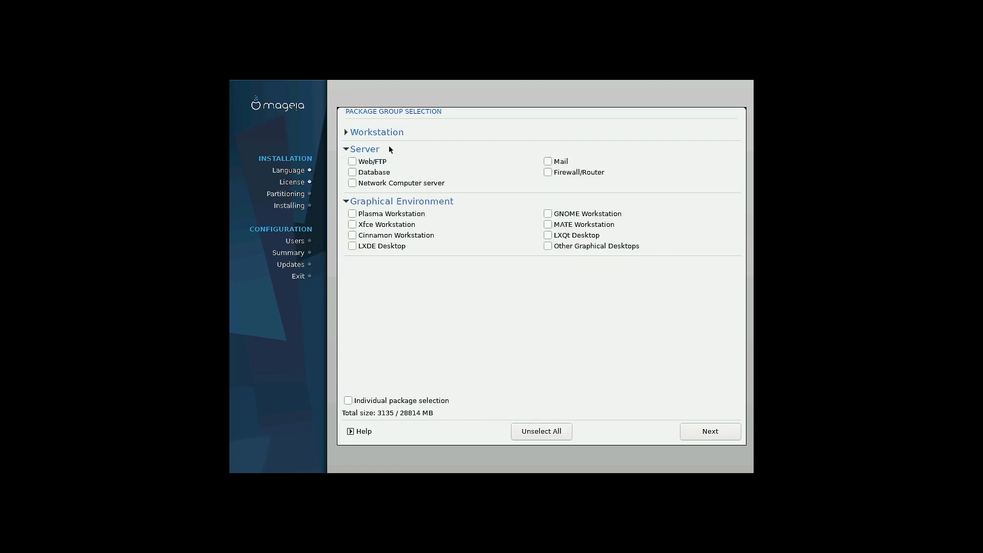
pyautogui.click(347, 133)
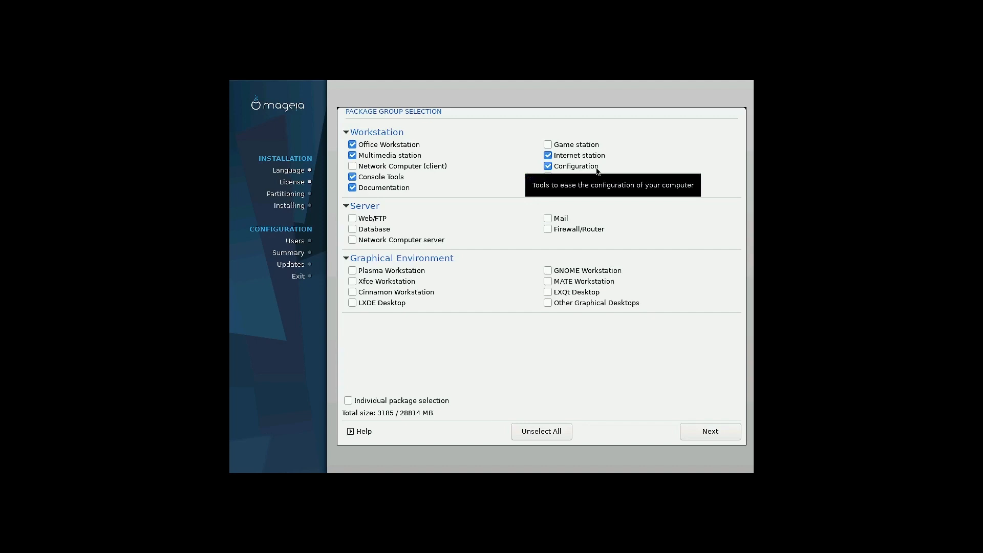
# Tick Xfce Workstation, leave Firewall/Router off, and collapse the Workstation and Server groups
pyautogui.click(351, 281)
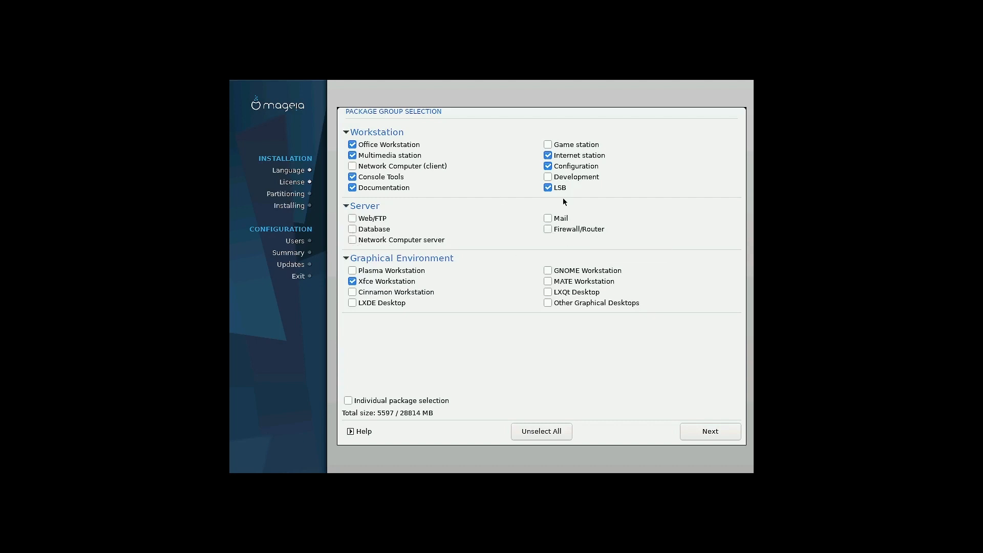
pyautogui.click(548, 229)
pyautogui.click(547, 230)
pyautogui.click(348, 132)
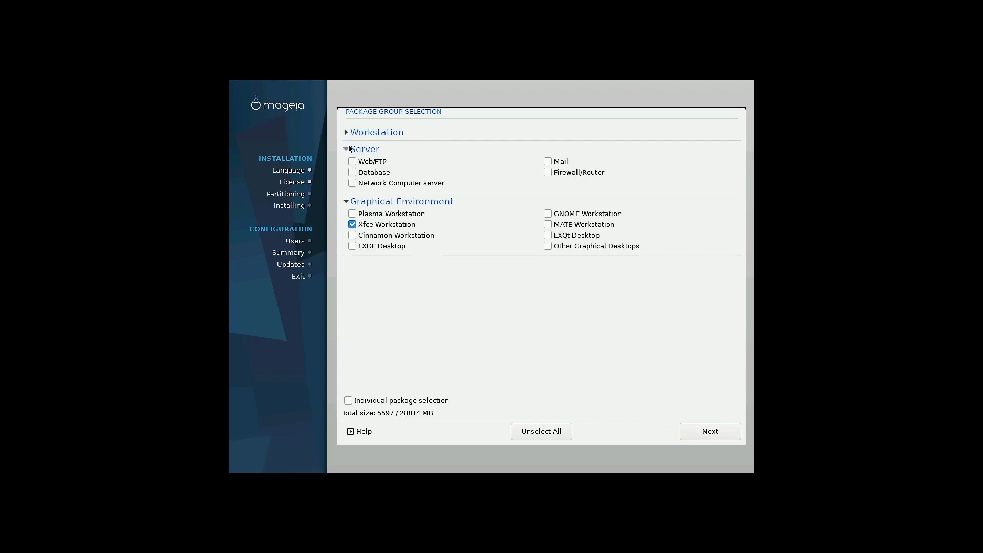
pyautogui.click(347, 148)
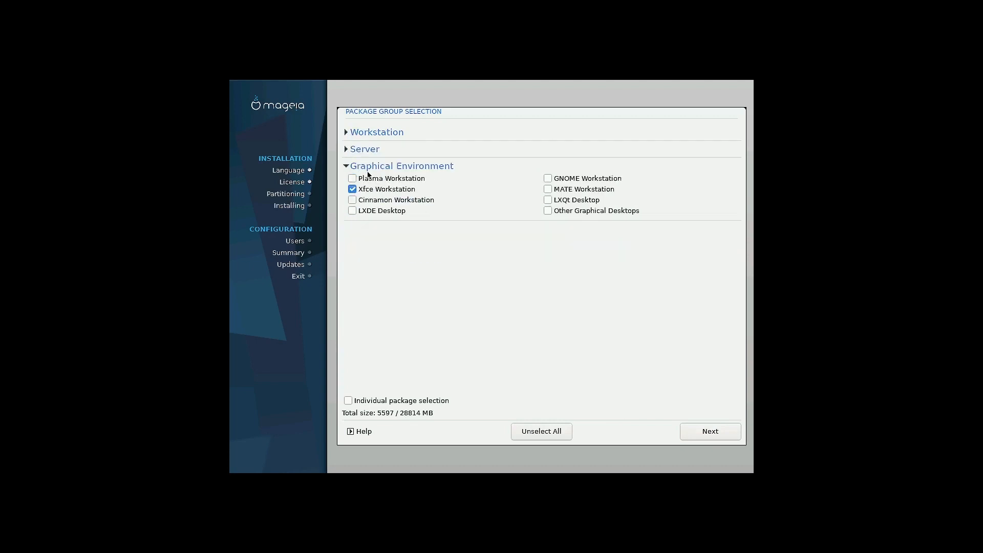
# Confirm the package selection and let the installation run until User Management appears
pyautogui.click(722, 429)
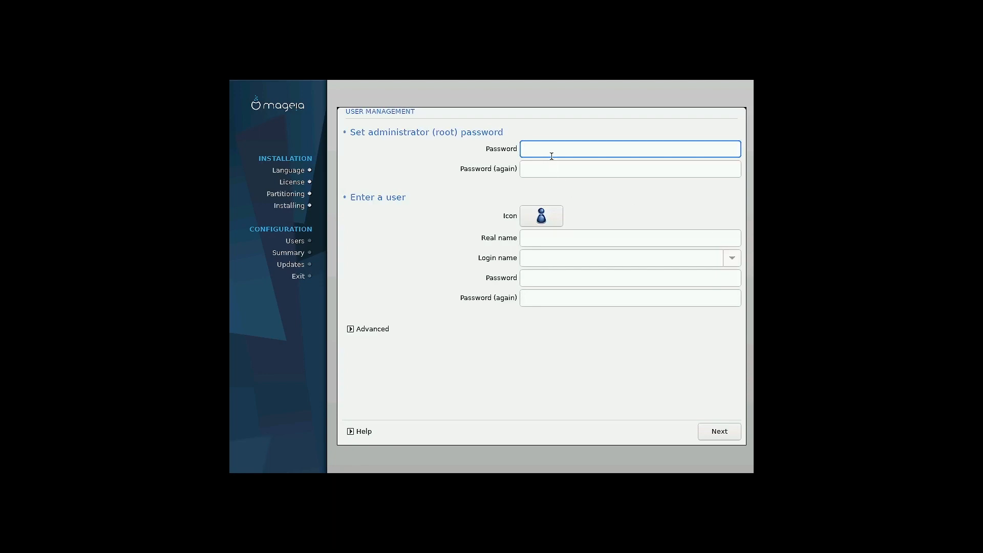
# Enter and confirm the root password
pyautogui.write('******')
pyautogui.click(550, 173)
pyautogui.write('*****')
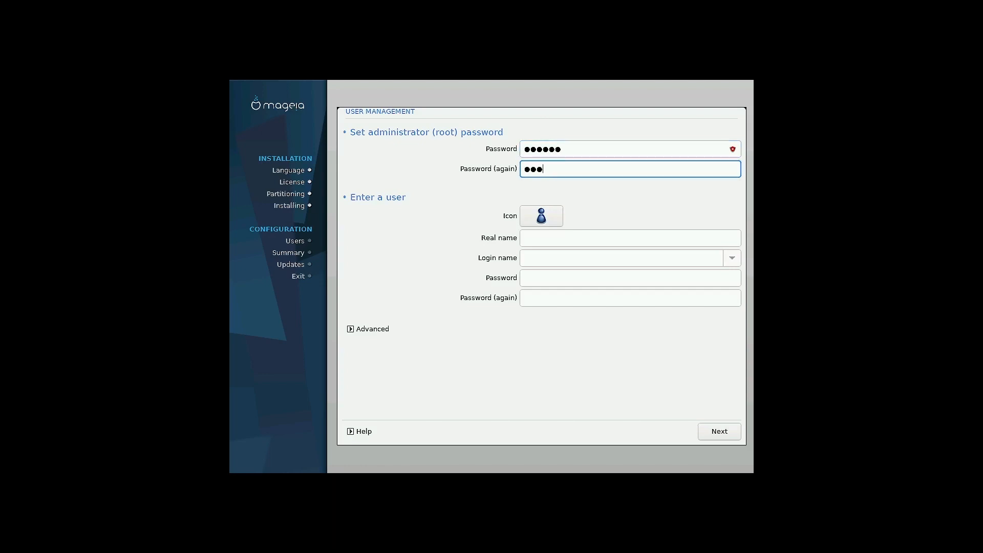
pyautogui.write('*')
# Create a regular user with their real name and login name, set and confirm the password
pyautogui.click(547, 231)
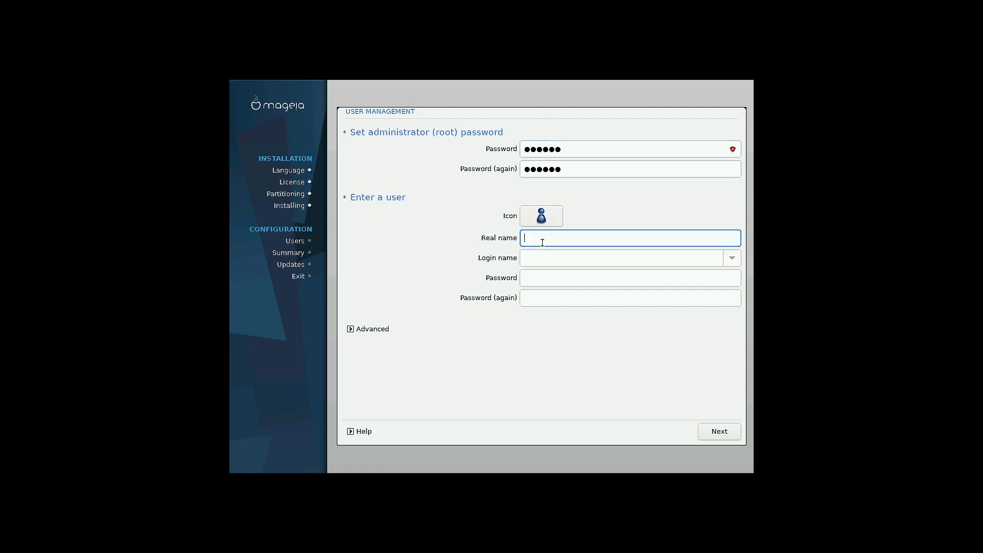
pyautogui.write('sam')
pyautogui.click(524, 258)
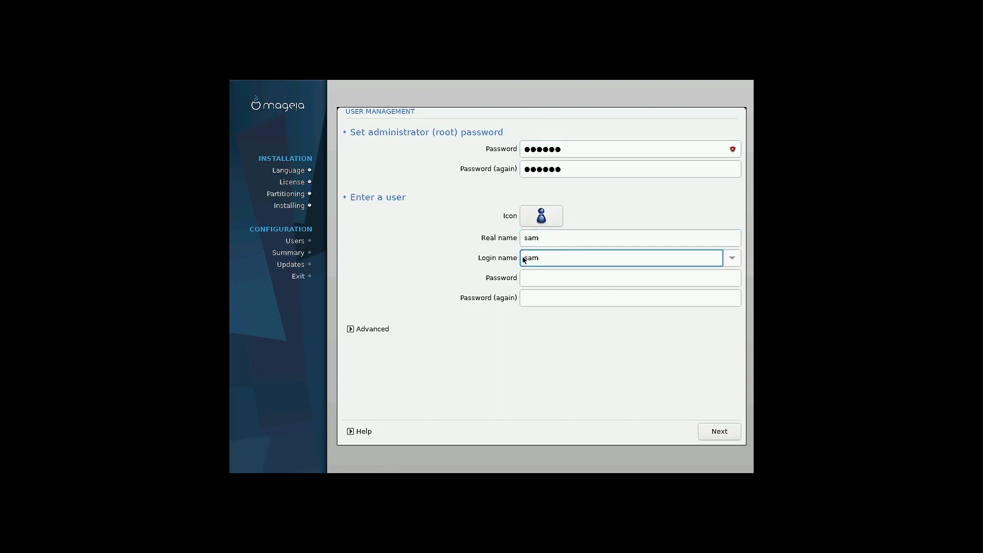
pyautogui.click(543, 277)
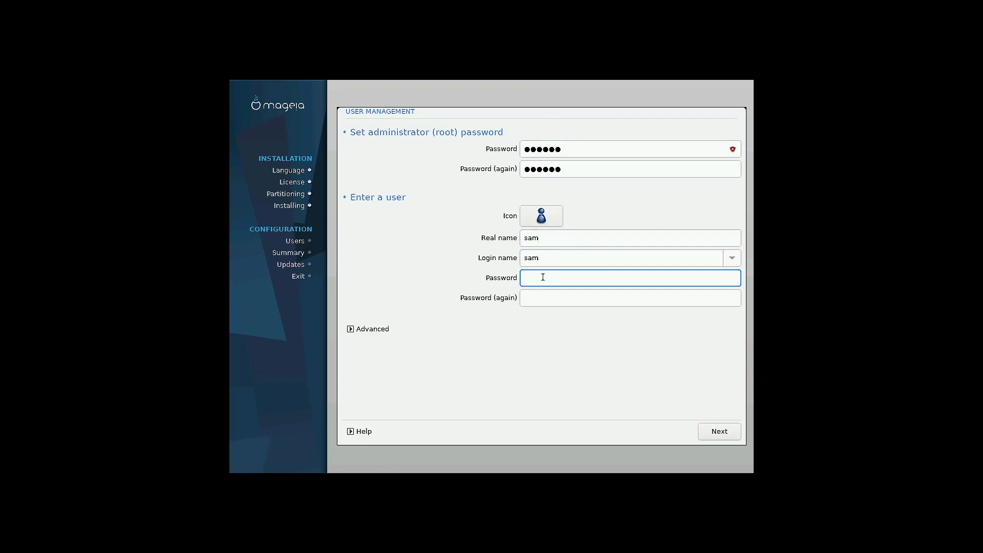
pyautogui.write('123456')
pyautogui.click(555, 300)
pyautogui.write('123456')
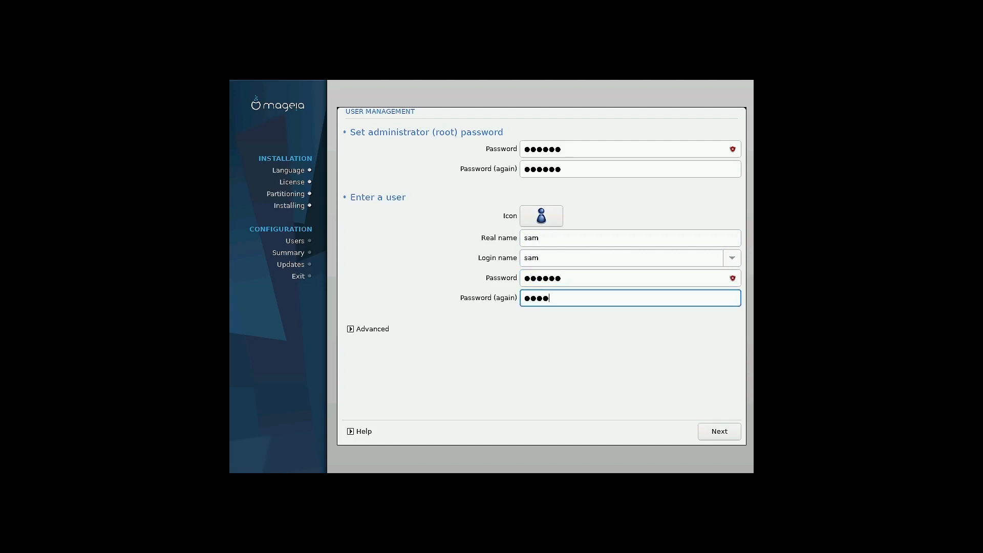
pyautogui.click(722, 431)
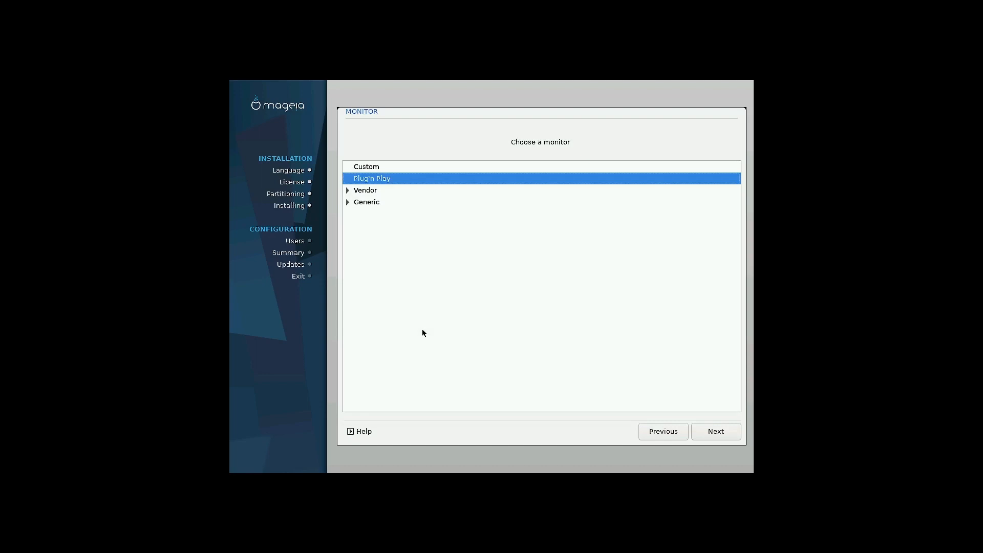
# Look through the Vendor and Generic monitor lists, then keep Plug'n Play and continue
pyautogui.click(347, 191)
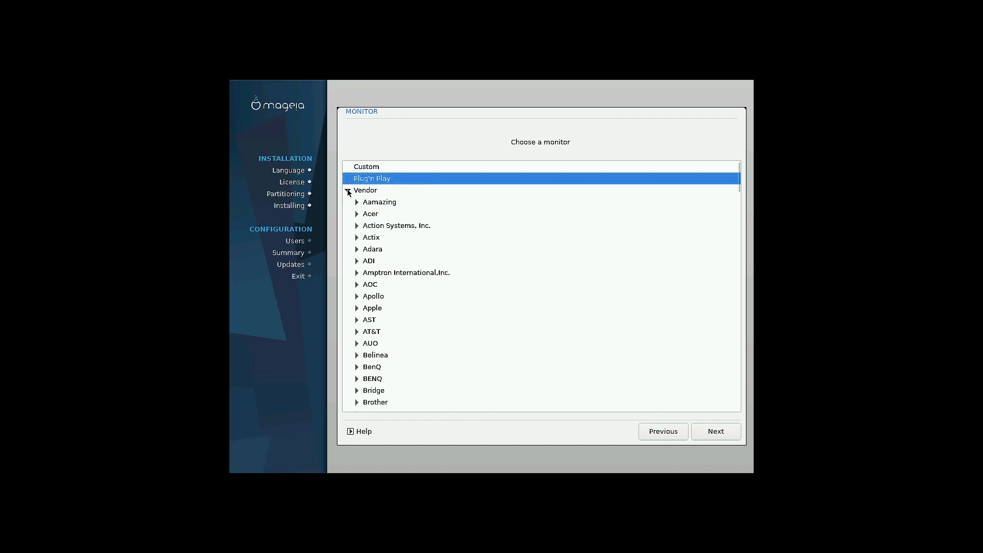
pyautogui.click(348, 191)
pyautogui.click(347, 202)
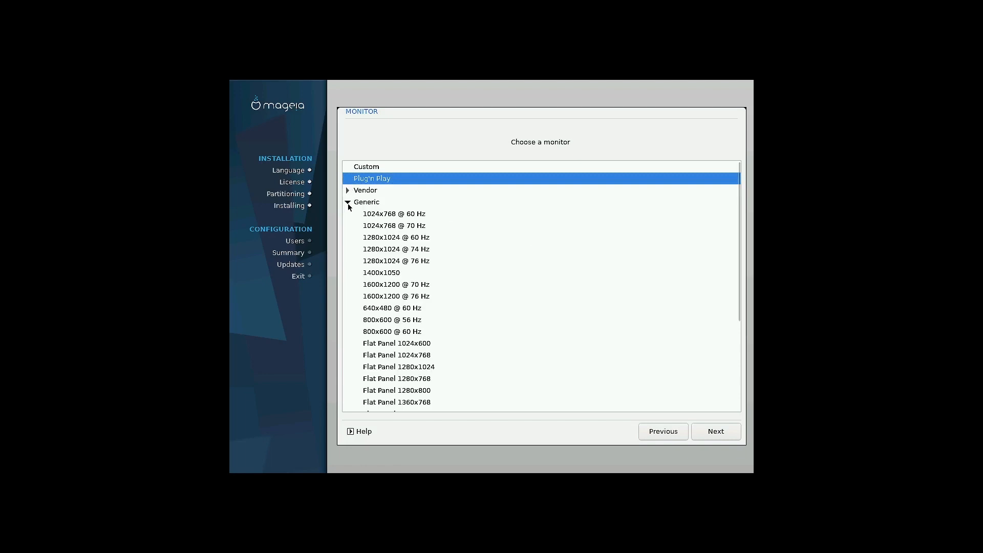
pyautogui.click(349, 202)
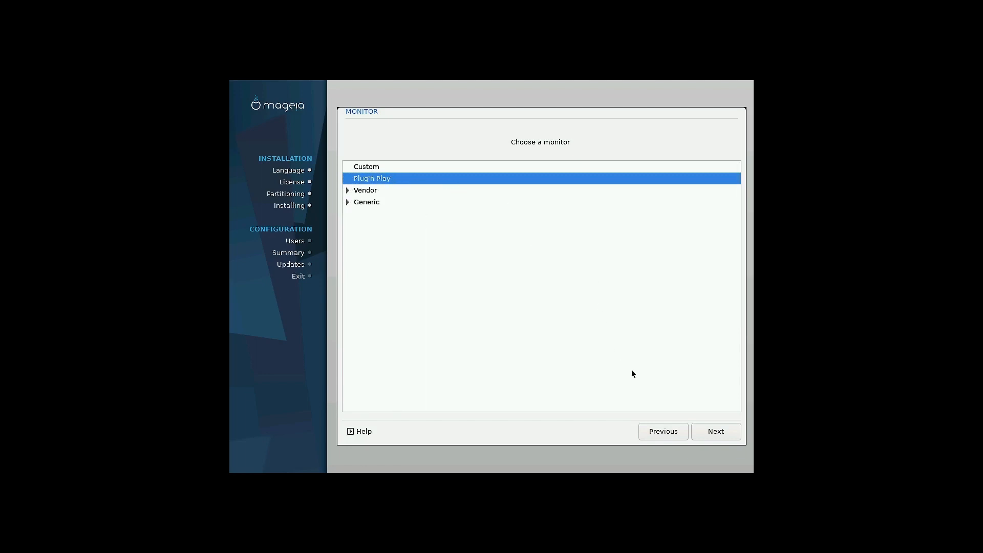
pyautogui.click(726, 431)
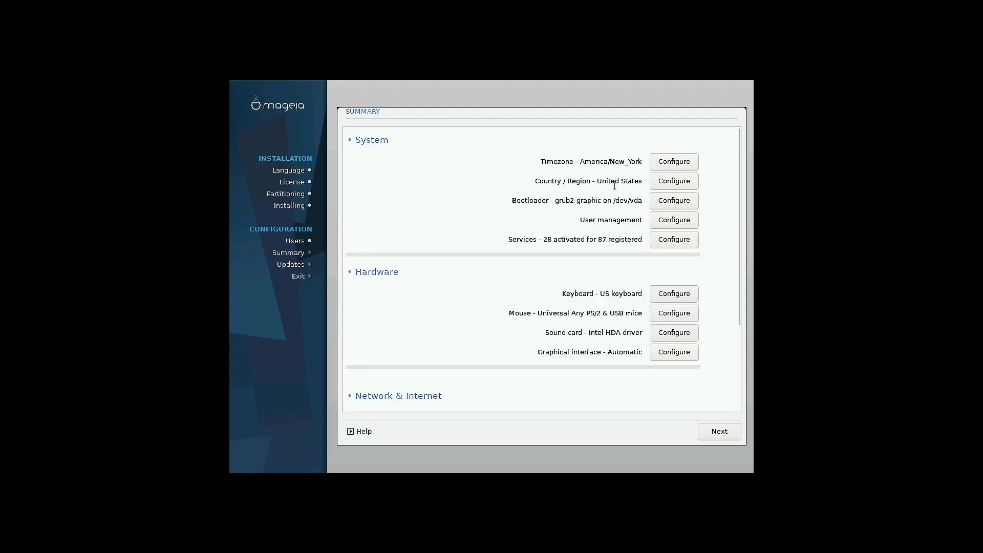
# Change the timezone from America/New_York to Calcutta under Asia and confirm it
pyautogui.click(676, 161)
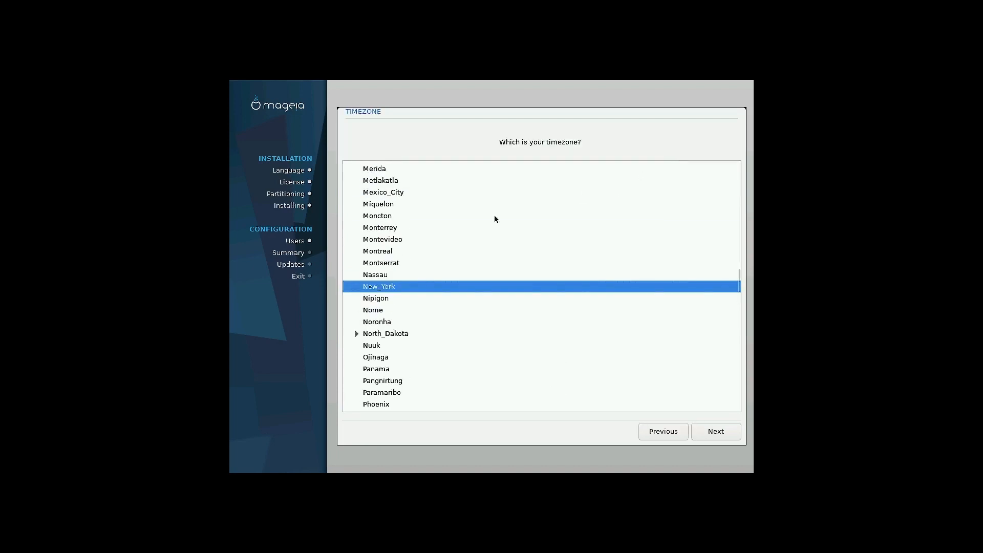
pyautogui.scroll(20, 402, 233)
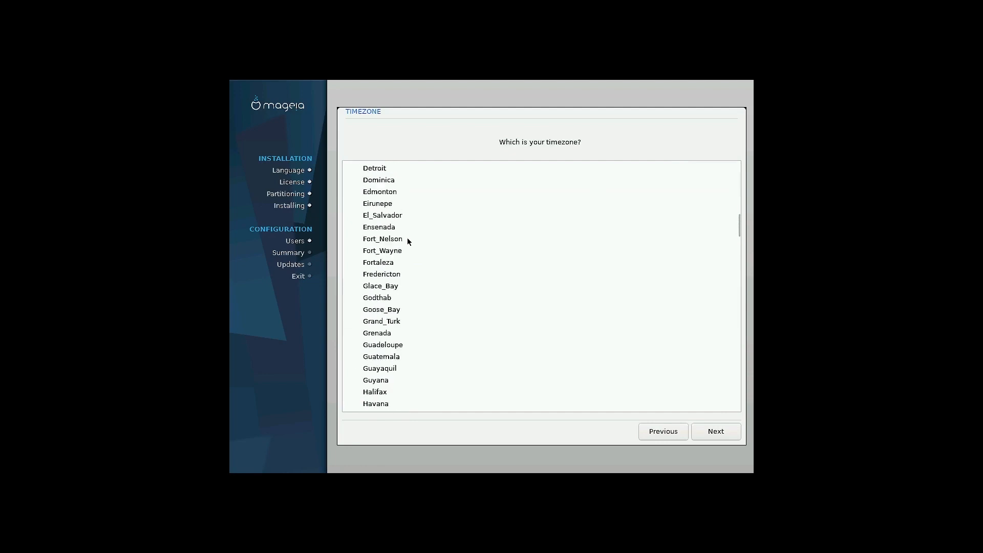
pyautogui.scroll(9, 407, 237)
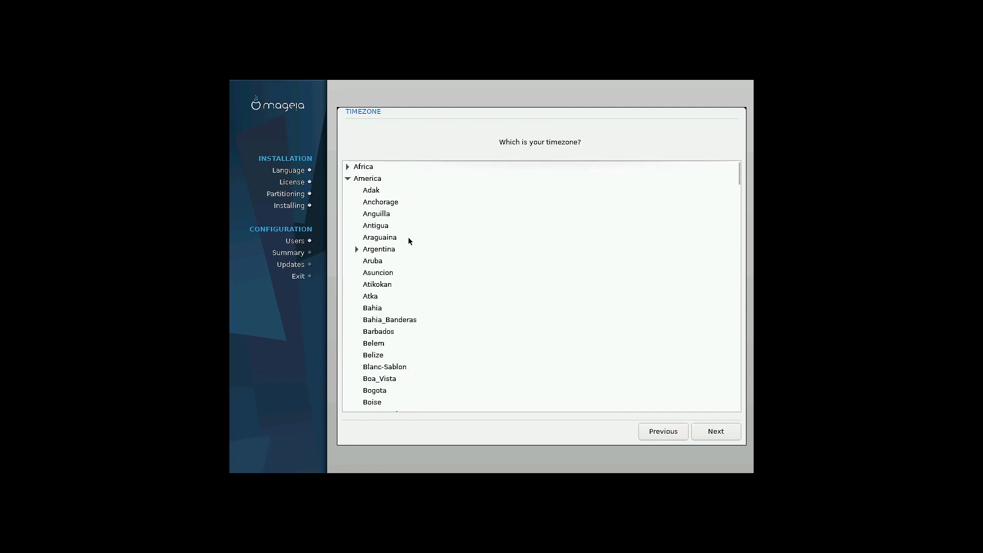
pyautogui.click(348, 179)
pyautogui.click(348, 179)
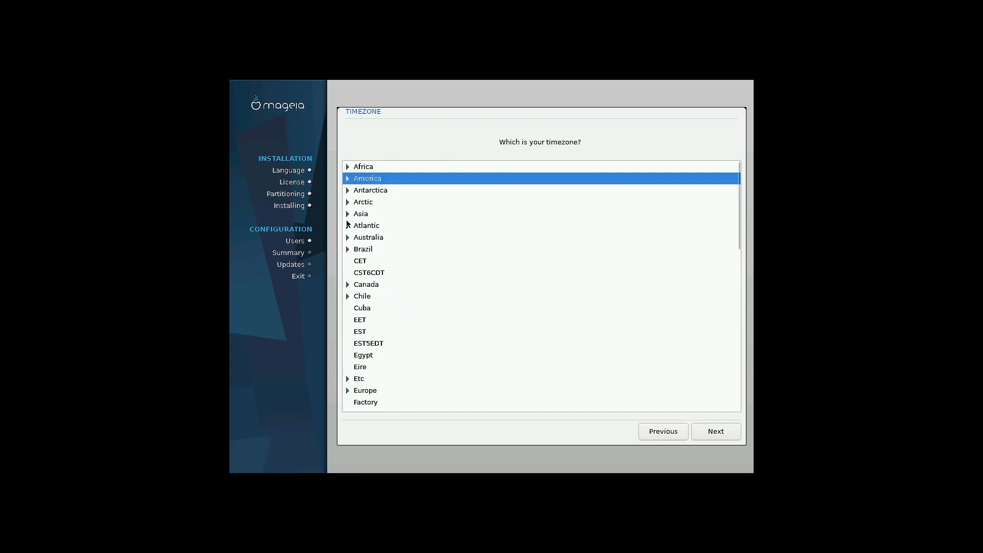
pyautogui.click(347, 214)
pyautogui.scroll(-6, 451, 271)
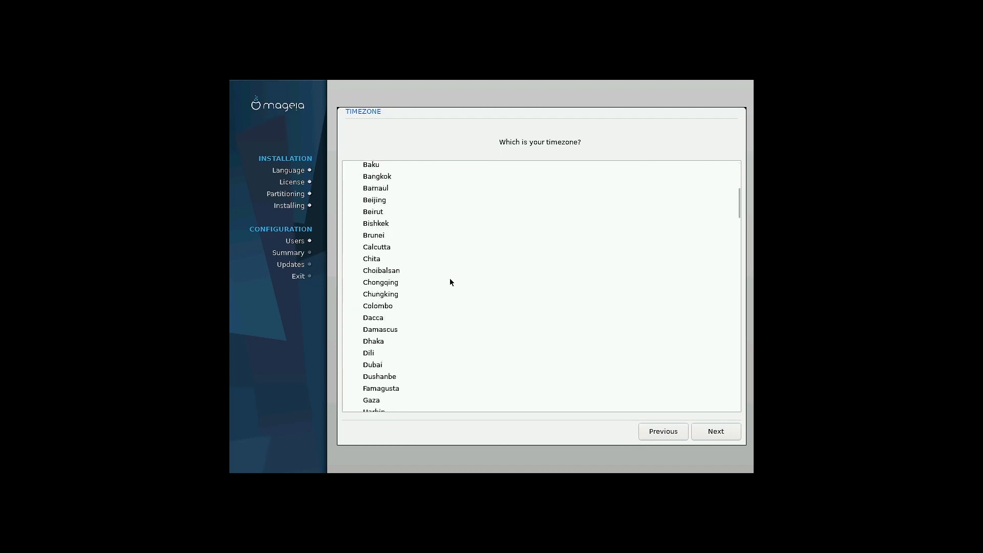
pyautogui.scroll(-3, 451, 282)
pyautogui.scroll(1, 387, 184)
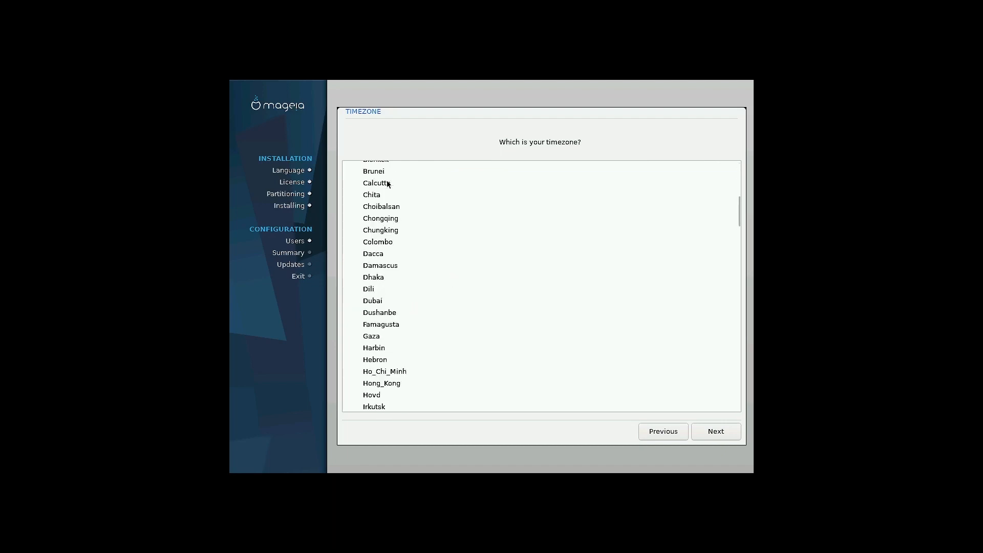
pyautogui.click(384, 185)
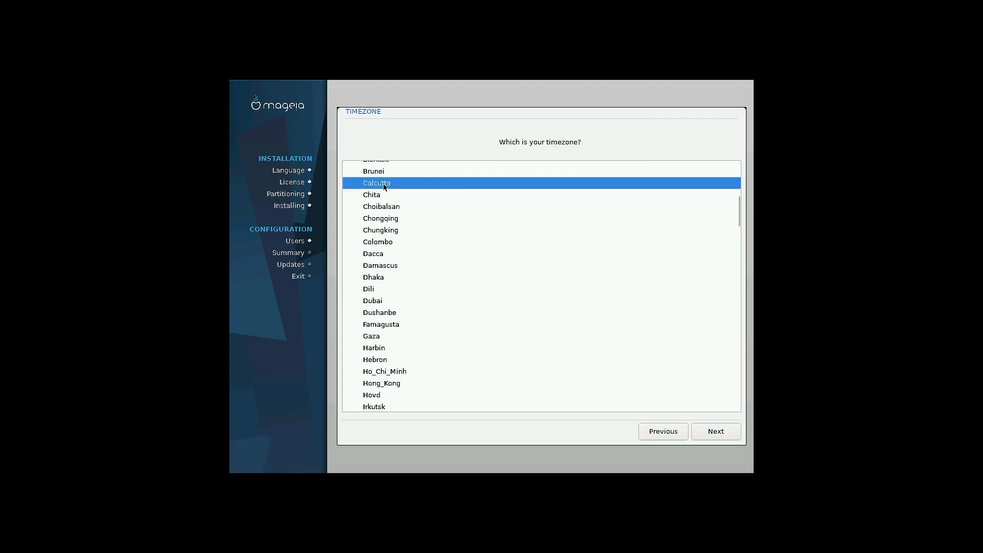
pyautogui.click(729, 432)
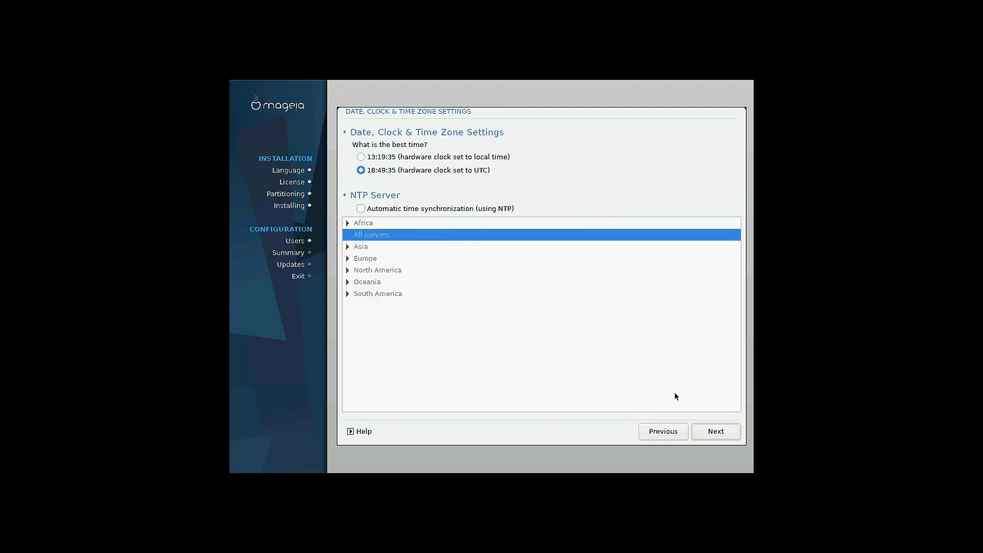
# Keep the hardware clock on UTC and go back to the Summary
pyautogui.click(732, 431)
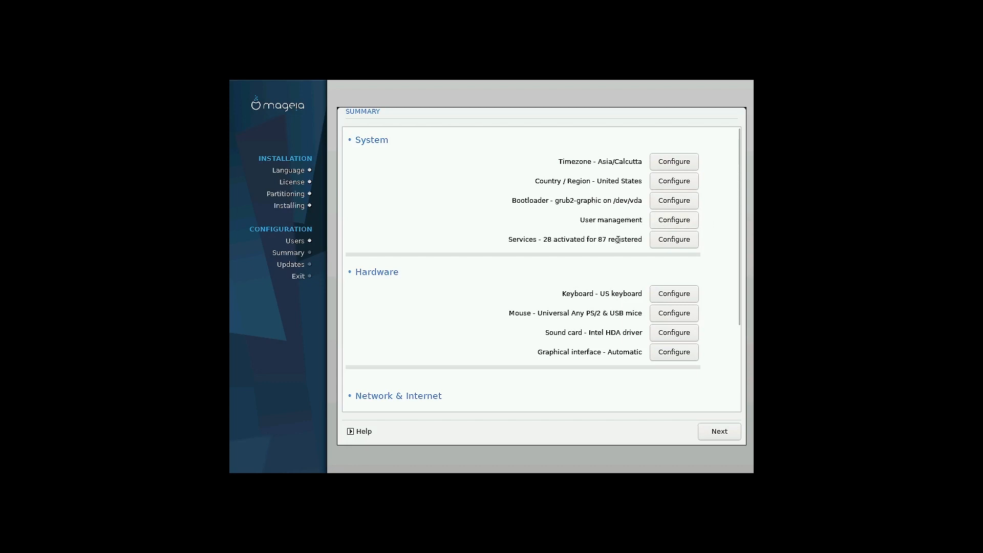
# Browse the Other, System, Networking and Internet service categories, keeping the default 28 of 87 services
pyautogui.click(687, 242)
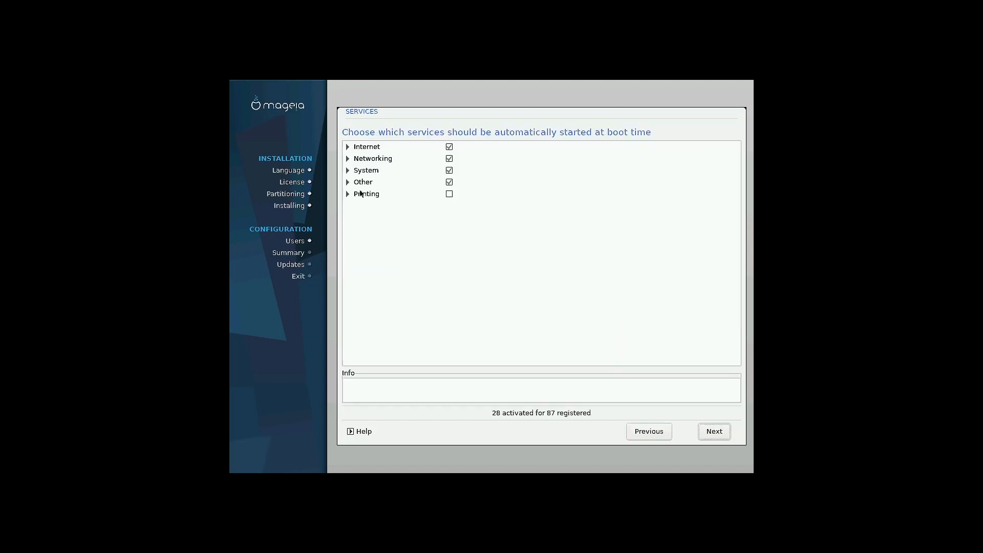
pyautogui.click(347, 182)
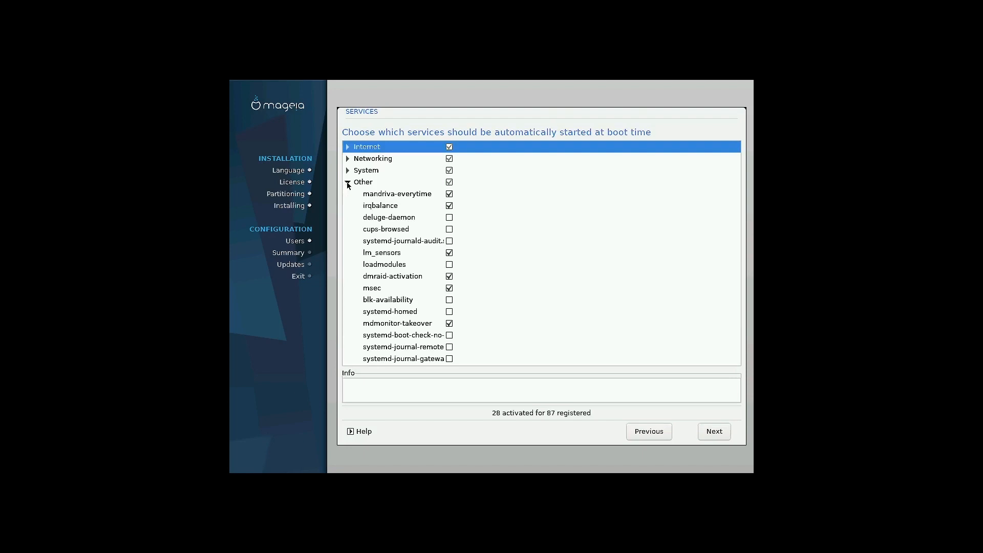
pyautogui.click(348, 171)
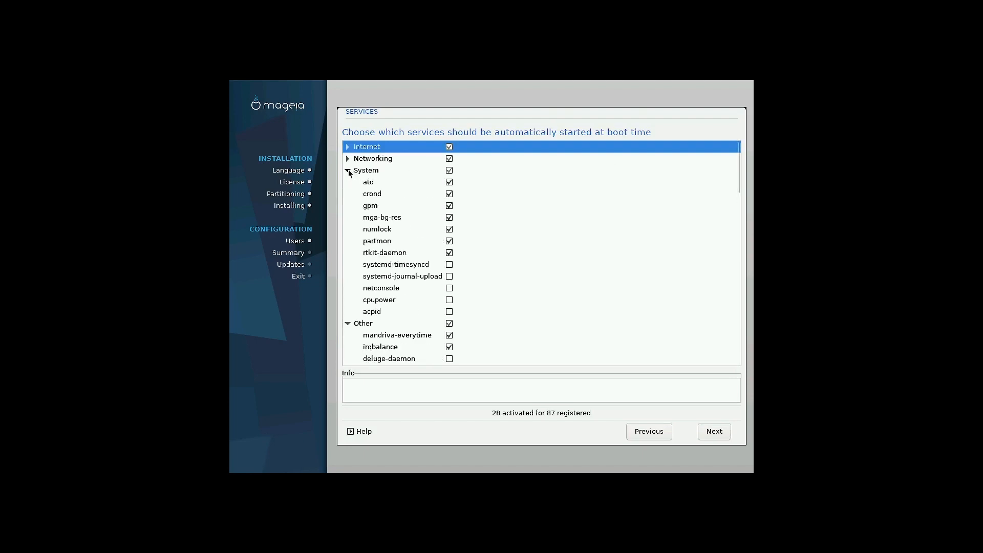
pyautogui.click(348, 159)
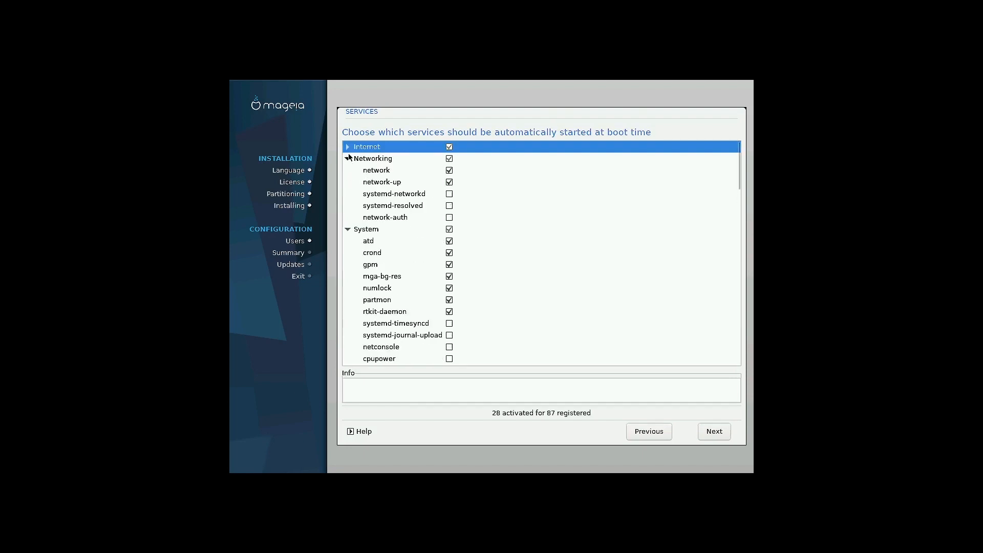
pyautogui.click(349, 147)
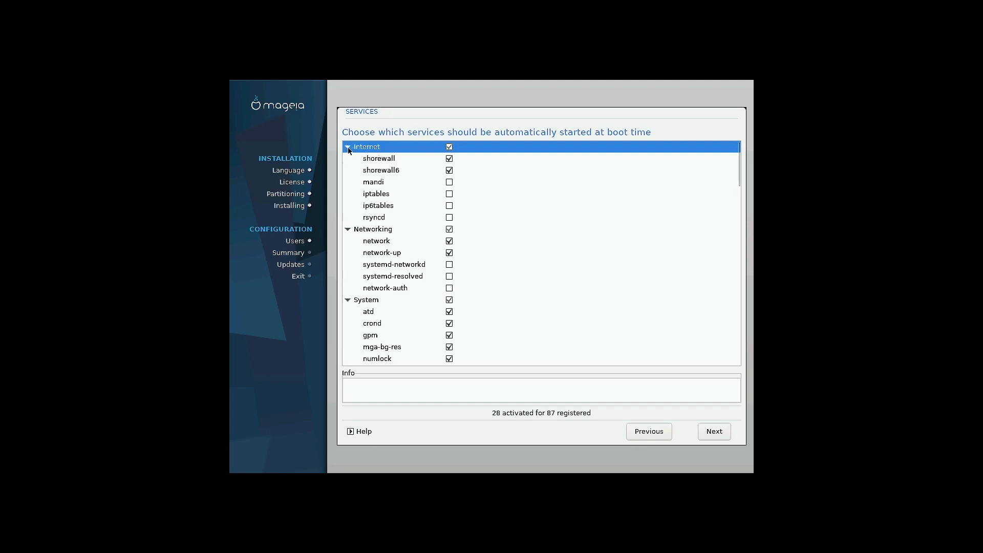
pyautogui.click(348, 147)
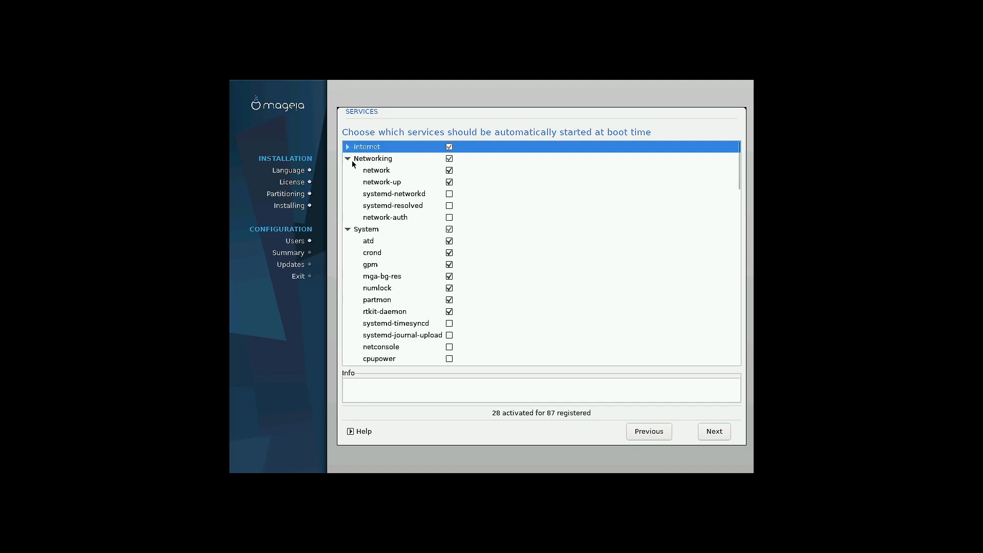
pyautogui.click(348, 230)
pyautogui.click(348, 242)
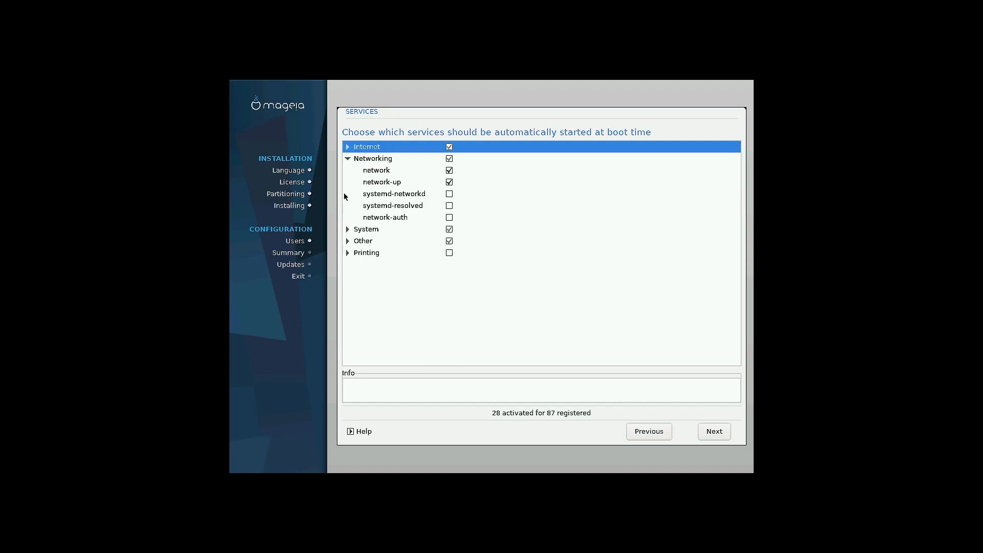
pyautogui.click(348, 158)
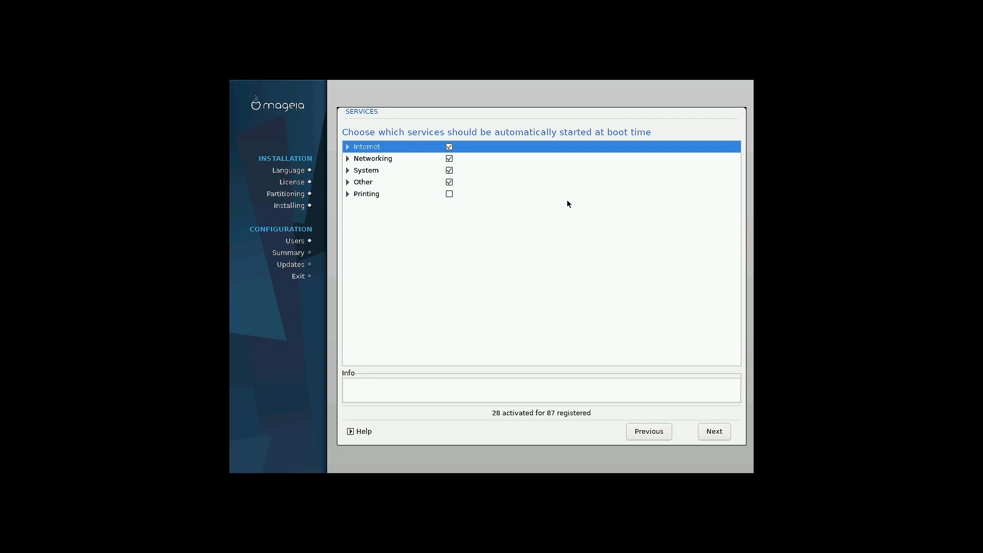
pyautogui.click(714, 431)
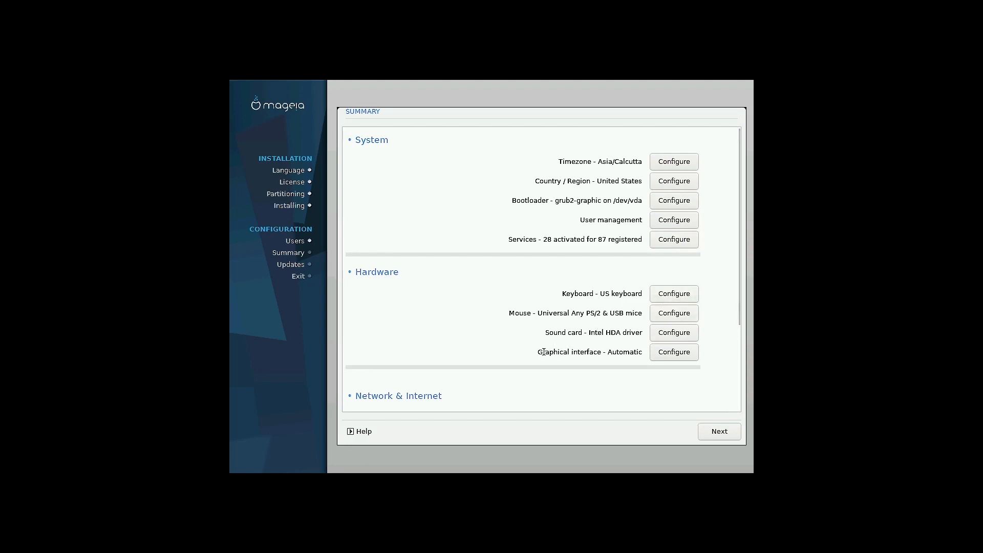
# Accept the installation summary and wait for the online update media question
pyautogui.click(722, 432)
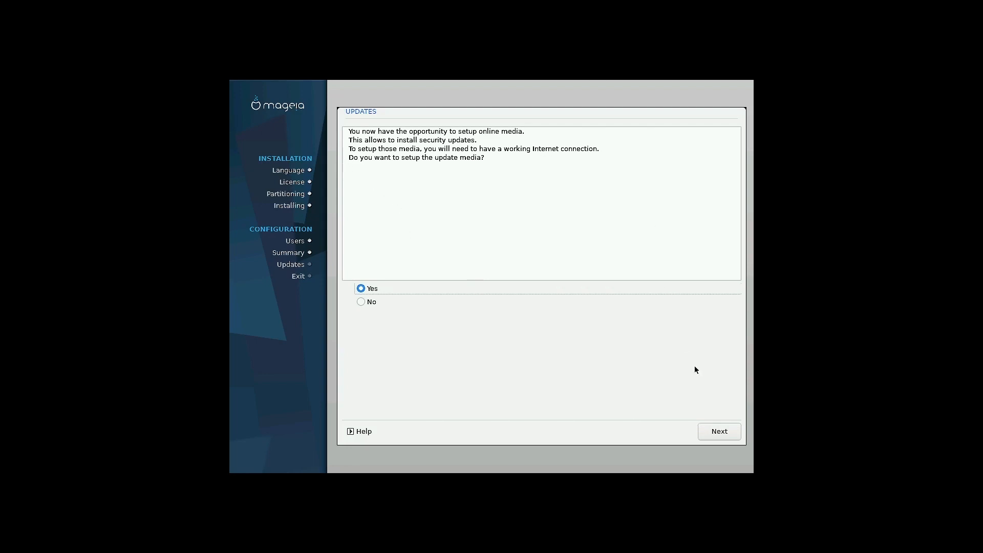
# Agree to set up online update media with Mirror choice set to Specific, fetching the mirror list
pyautogui.click(722, 434)
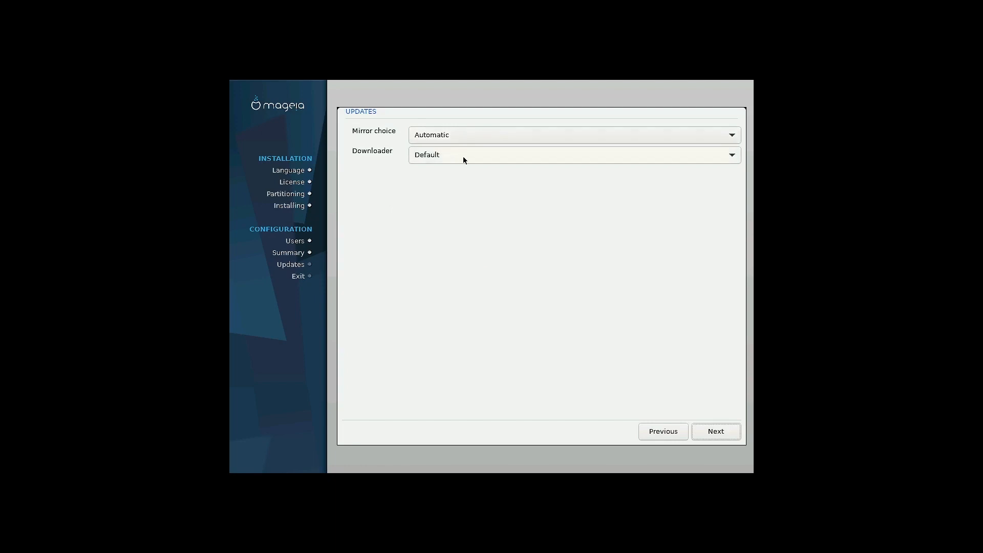
pyautogui.click(430, 138)
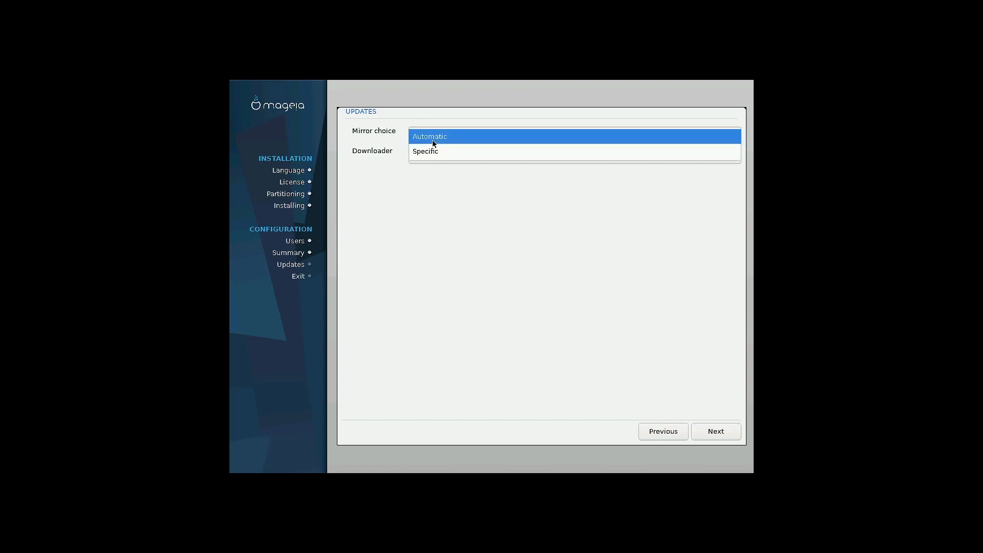
pyautogui.click(436, 152)
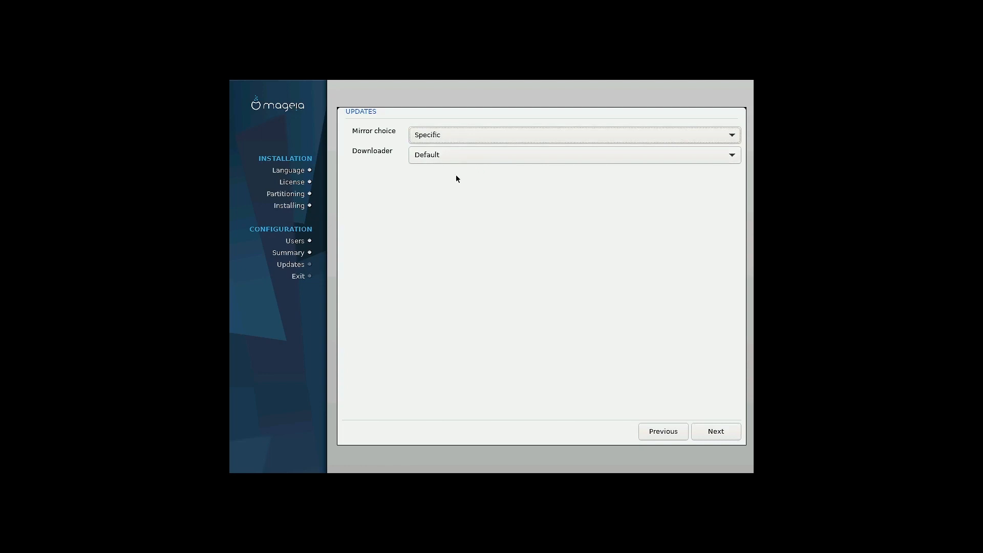
pyautogui.click(709, 435)
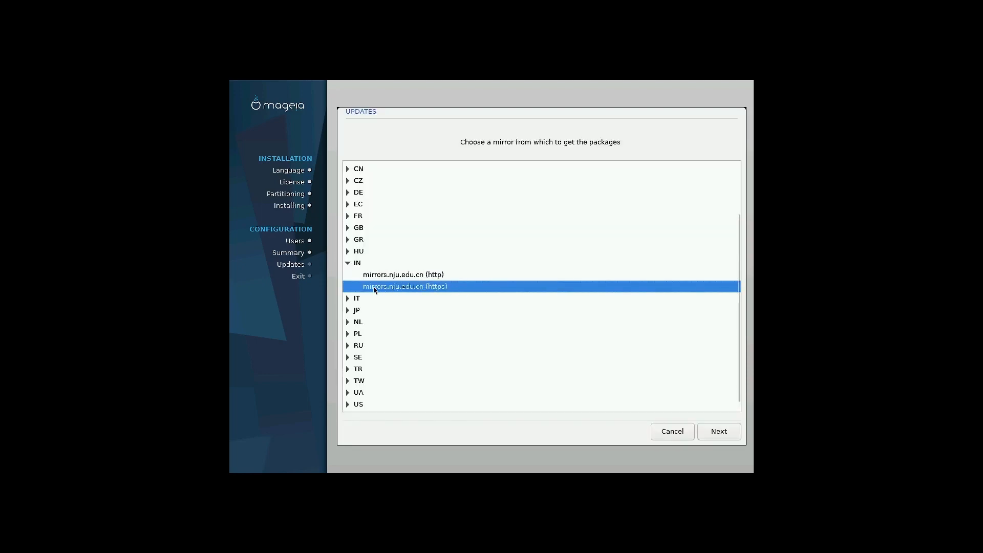
# Confirm the selected https mirror and wait for the update package lists to download
pyautogui.click(719, 431)
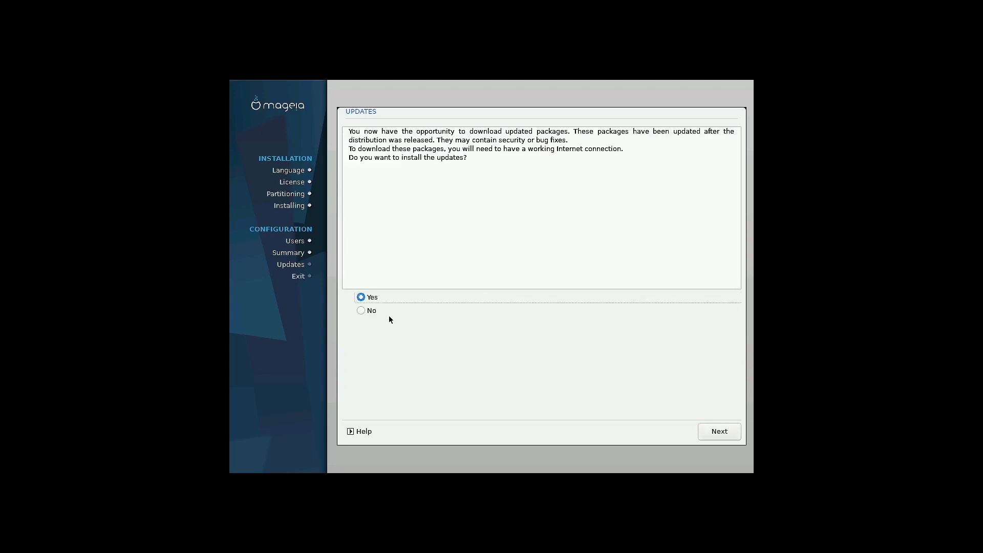
# Decline updated packages to finish the installation, then open the box's Preferences
pyautogui.click(371, 310)
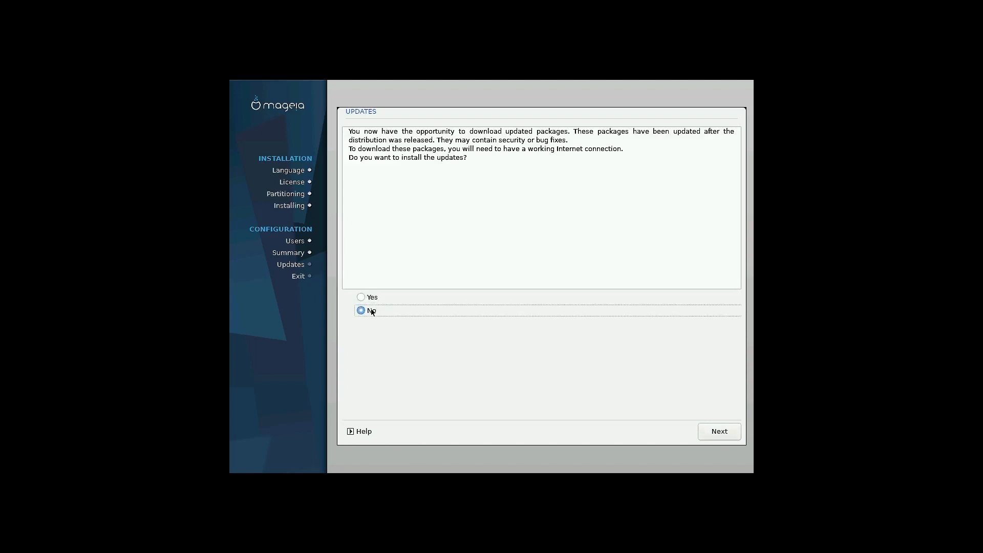
pyautogui.click(721, 430)
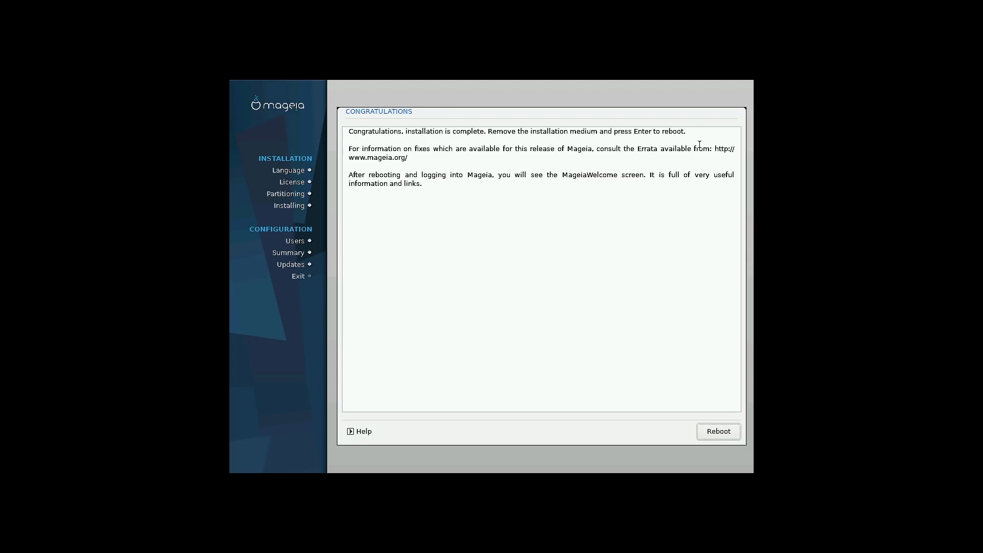
pyautogui.moveTo(905, 5)
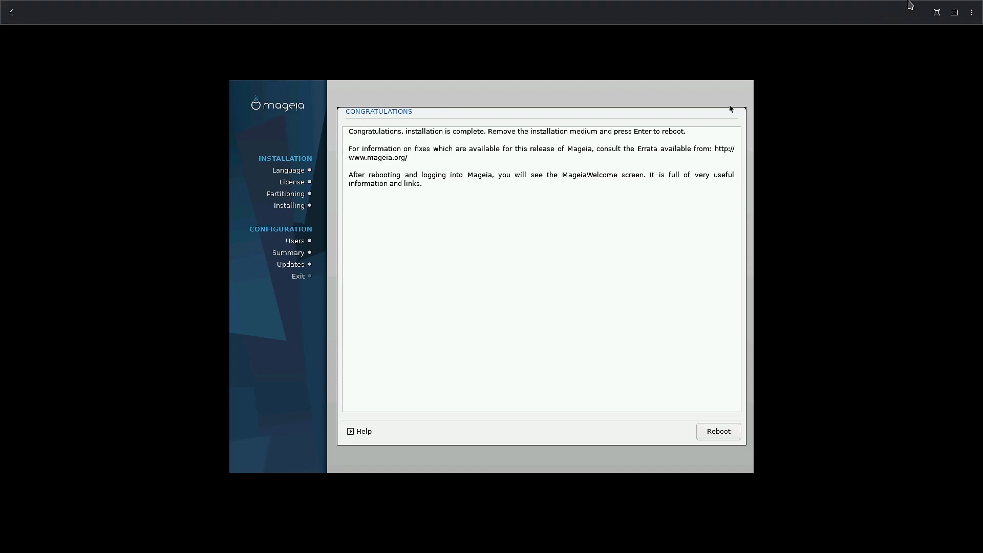
pyautogui.click(971, 14)
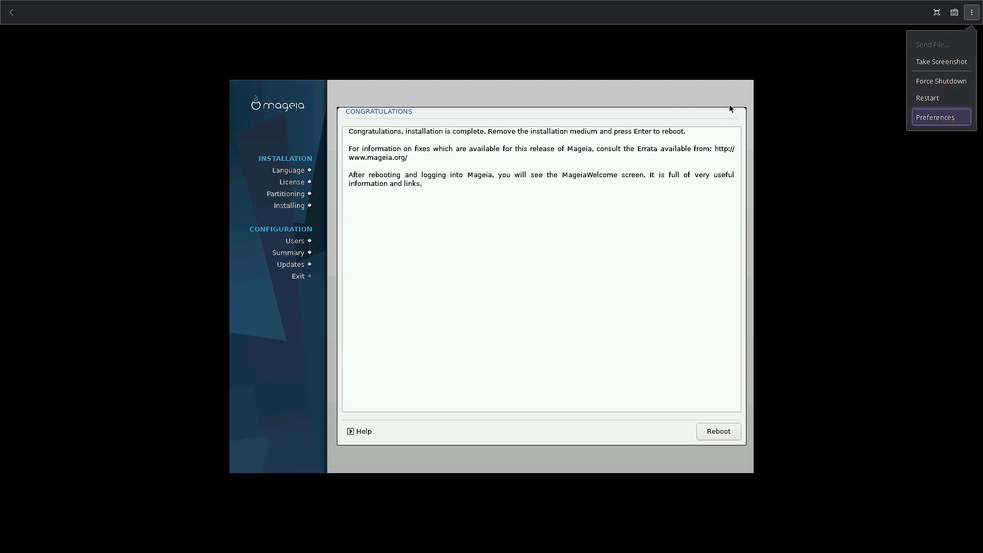
pyautogui.click(936, 118)
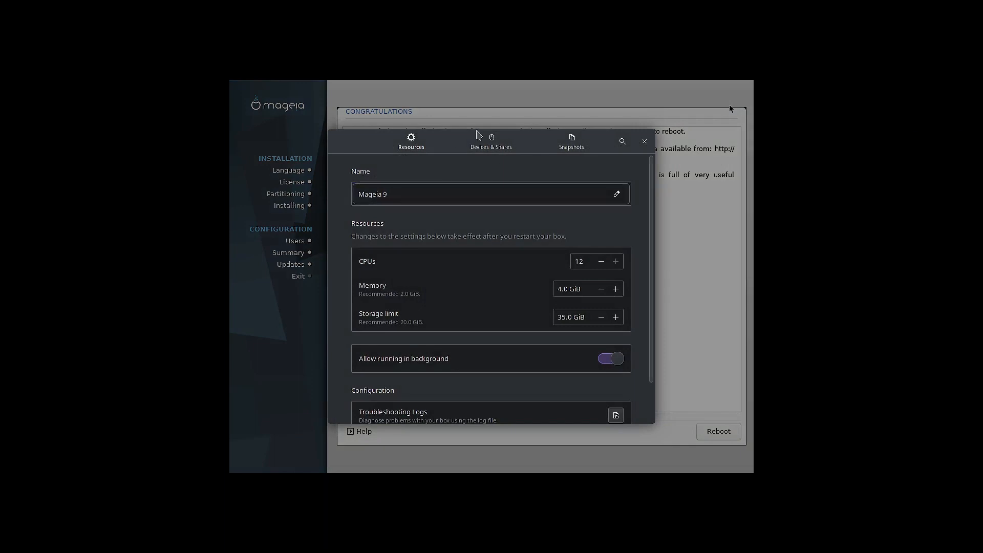
# Check the Resources tab, then settle on Devices & Shares showing Mageia-9-x86_64.iso in the CD/DVD drive
pyautogui.click(481, 140)
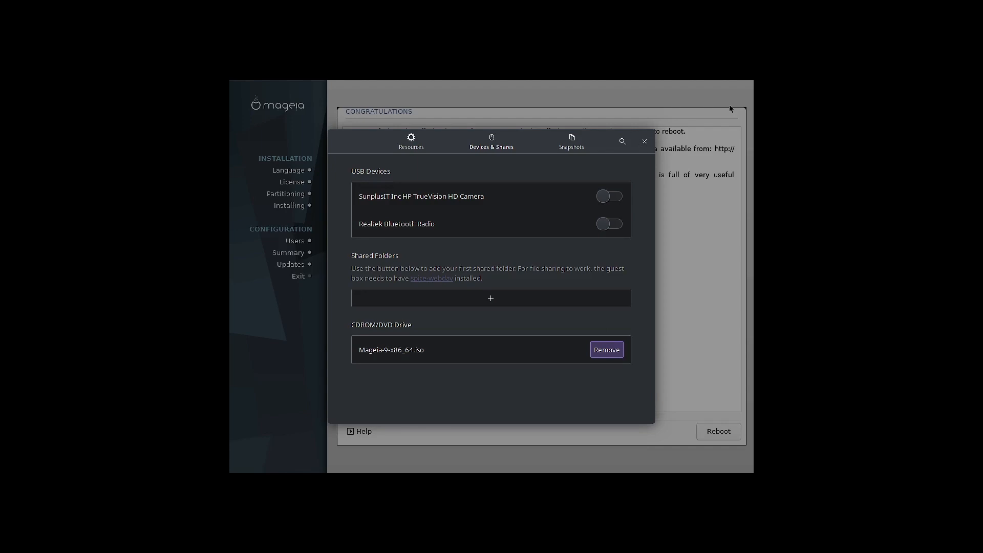
pyautogui.click(411, 141)
pyautogui.moveTo(363, 142); pyautogui.dragTo(410, 123)
pyautogui.scroll(-2, 563, 307)
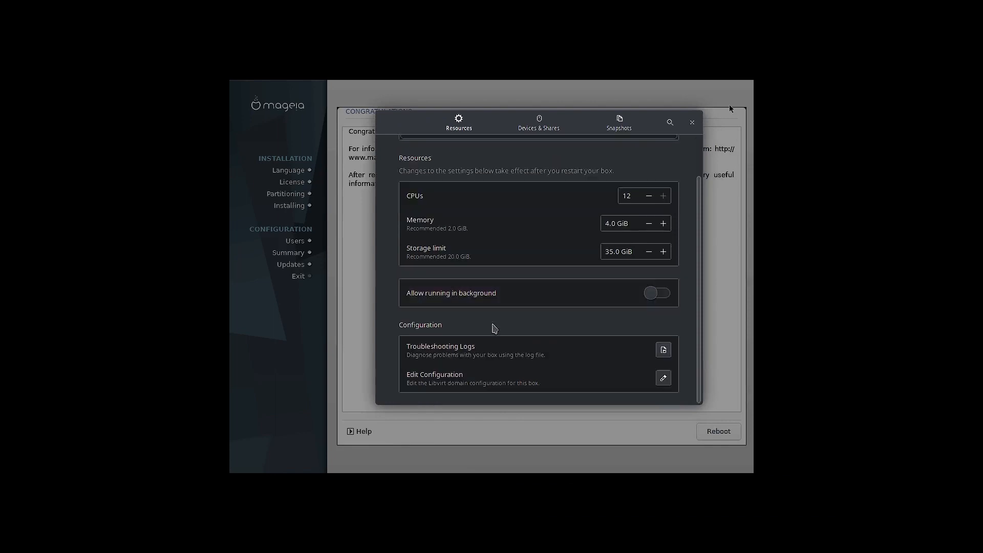
pyautogui.click(531, 125)
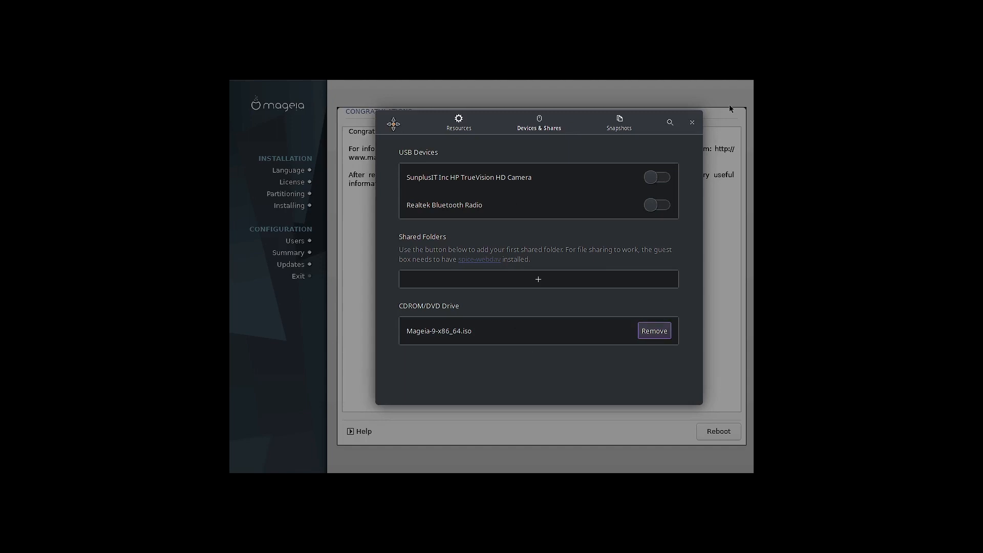
pyautogui.moveTo(393, 123); pyautogui.dragTo(550, 7)
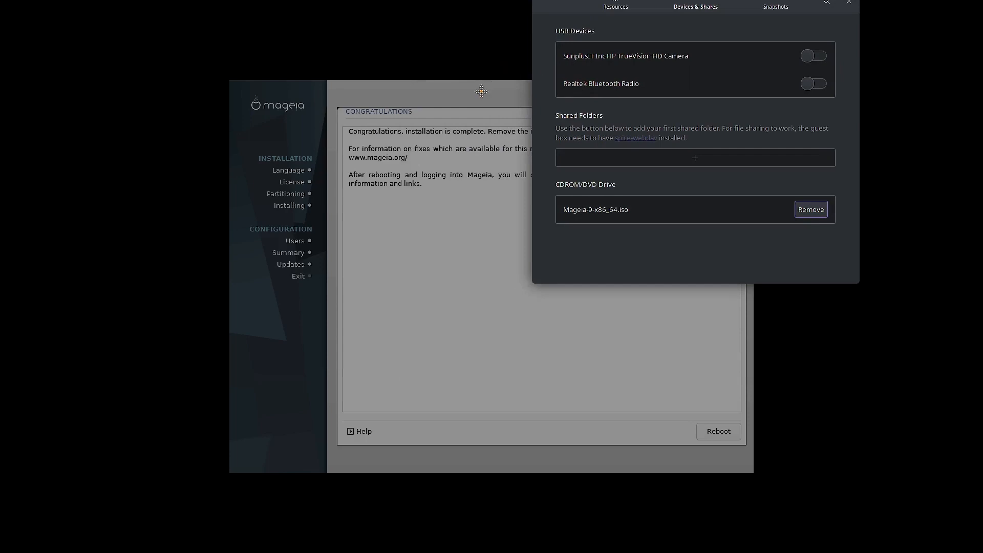
pyautogui.moveTo(481, 91); pyautogui.dragTo(474, 92)
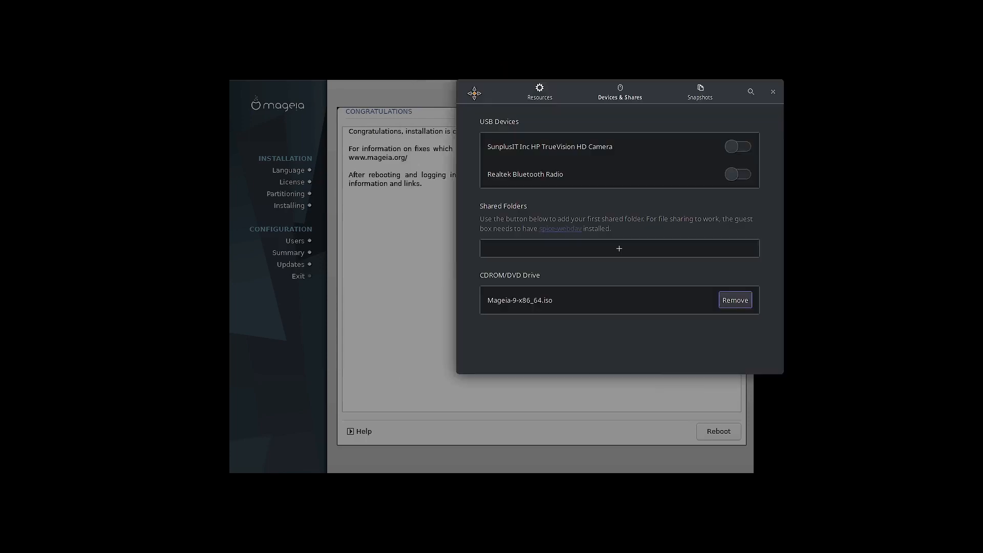